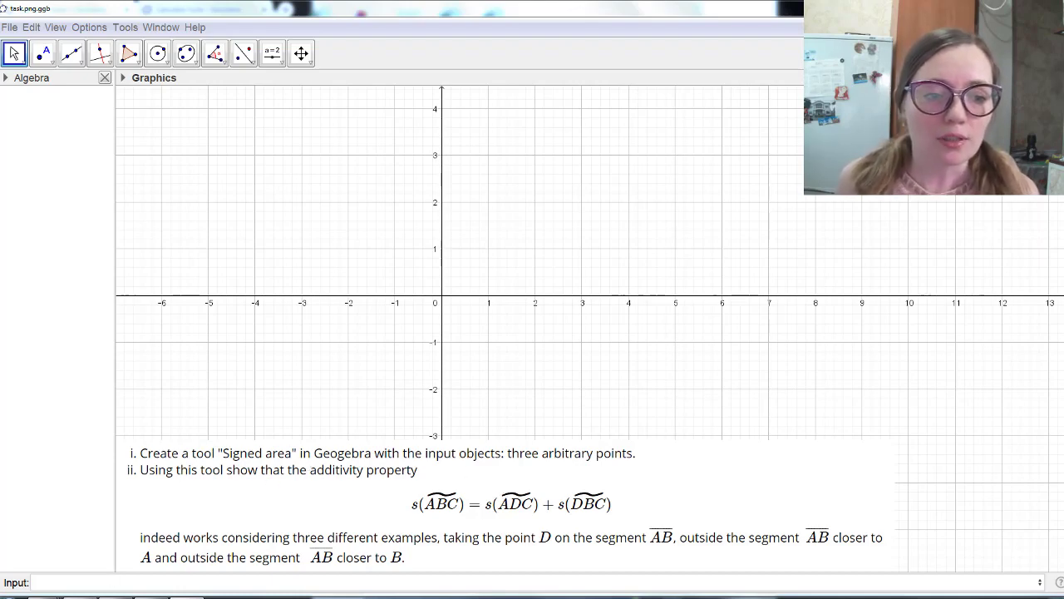
# Switch to the GeoGebra website in the browser, view the online Calculator Suite, and open the App Downloads page
pyautogui.hotkey('alt', 'Tab')
pyautogui.click(127, 73)
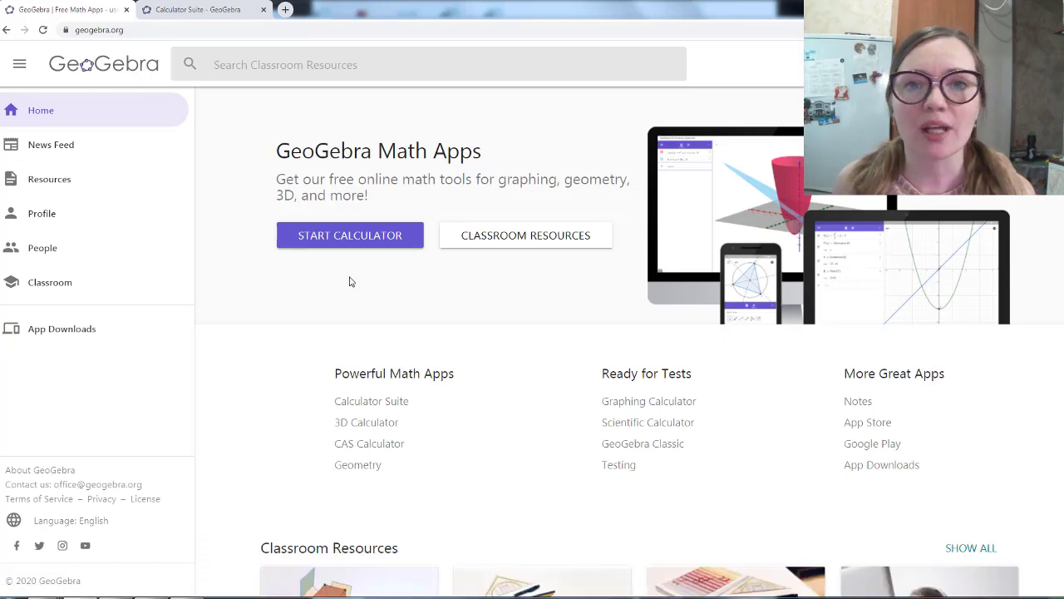
pyautogui.click(372, 236)
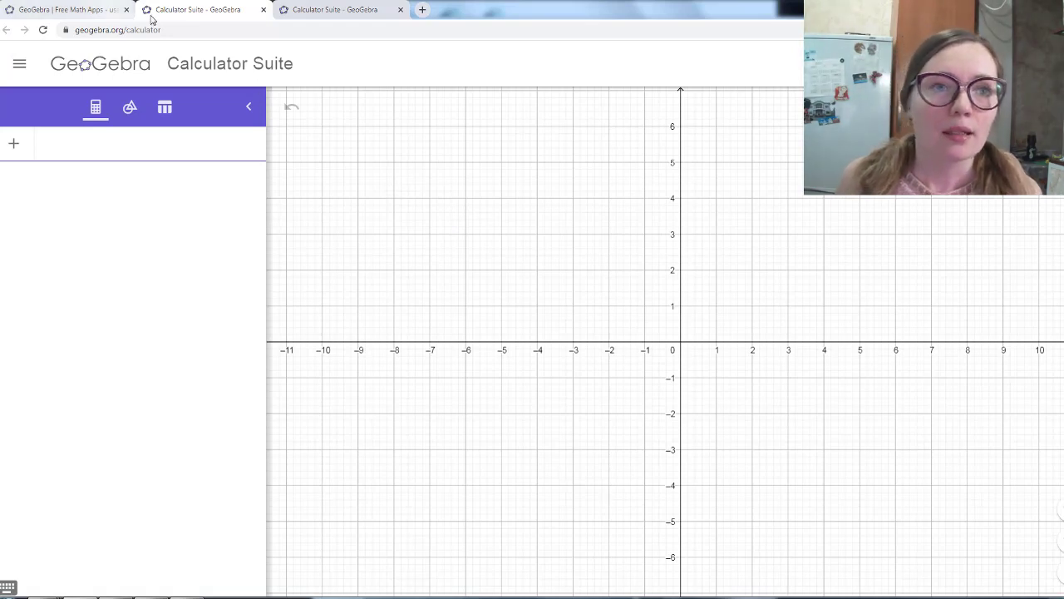
pyautogui.click(99, 11)
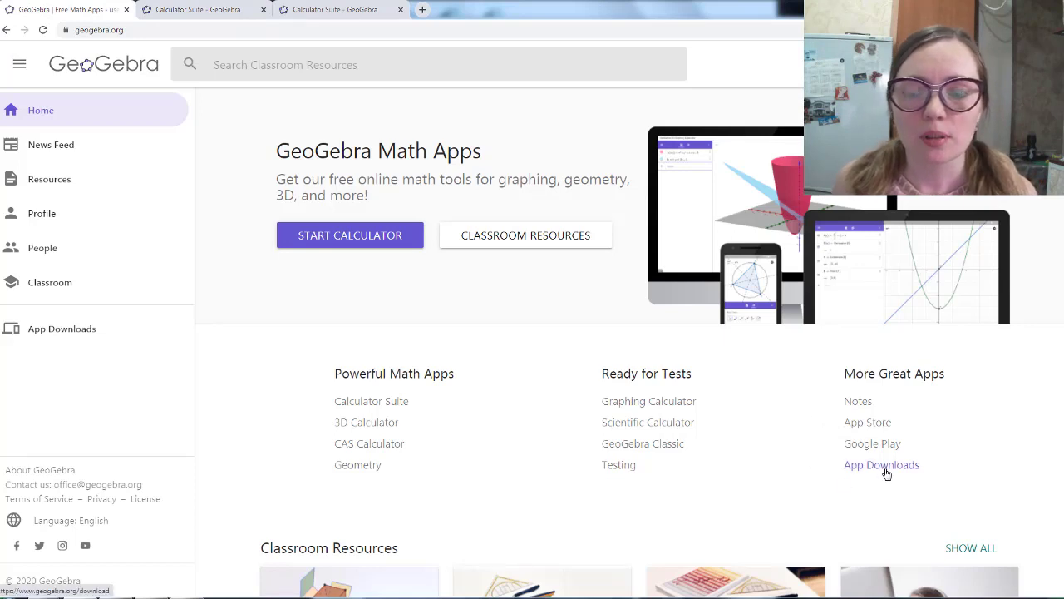
pyautogui.click(884, 466)
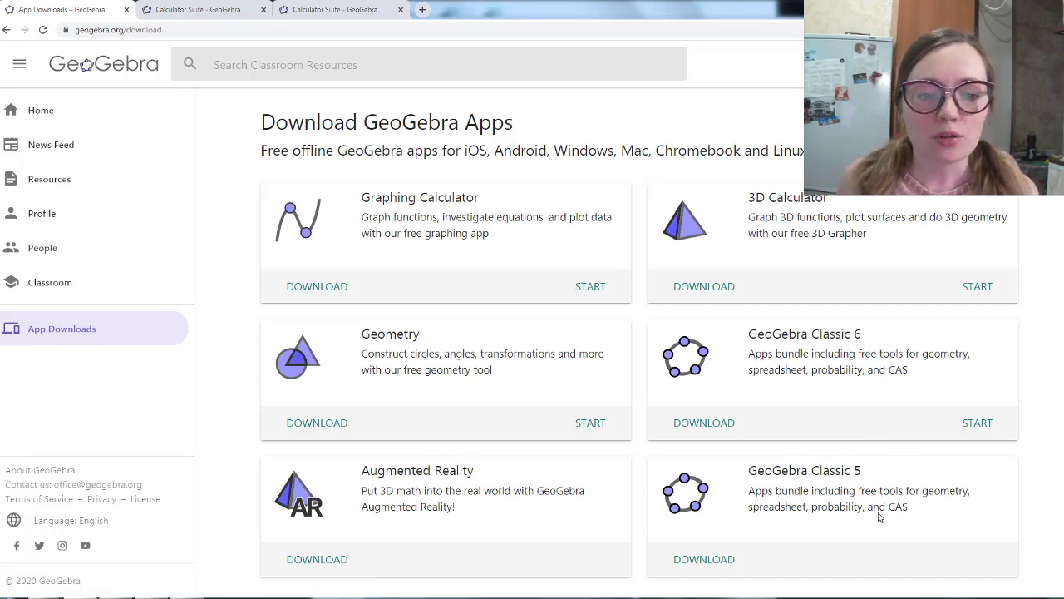
# Return to the GeoGebra Classic file and place points A at (-2, 2), B at (4, 3) and C at (1, -1)
pyautogui.hotkey('alt', 'Tab')
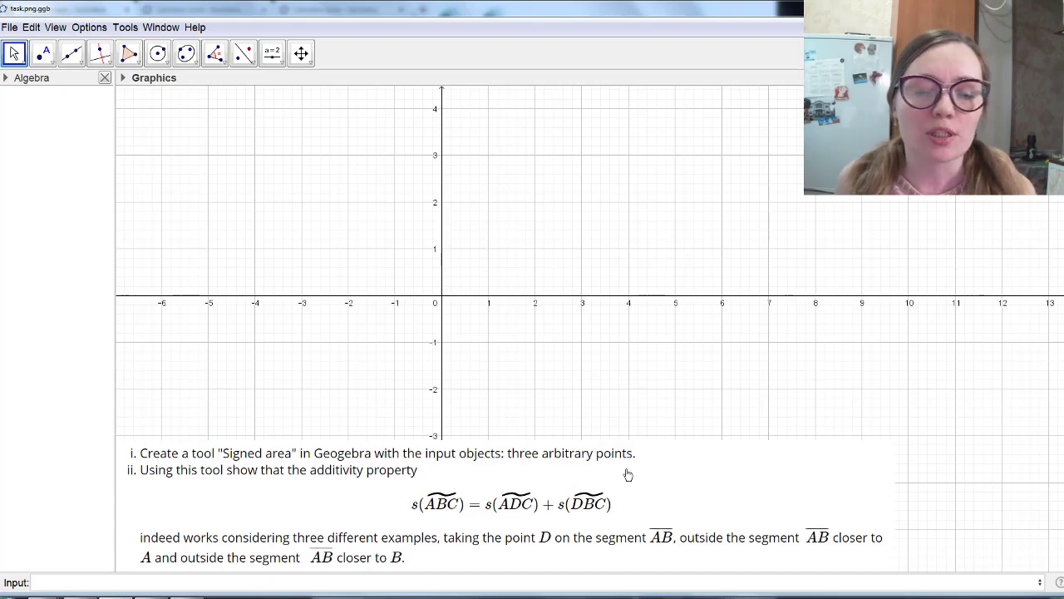
pyautogui.click(45, 64)
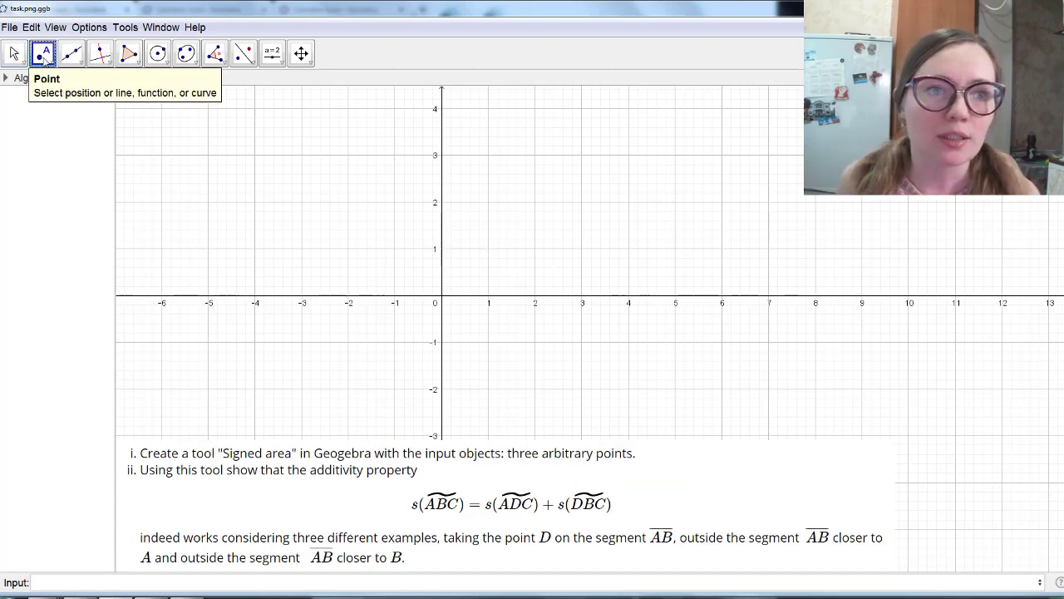
pyautogui.click(46, 64)
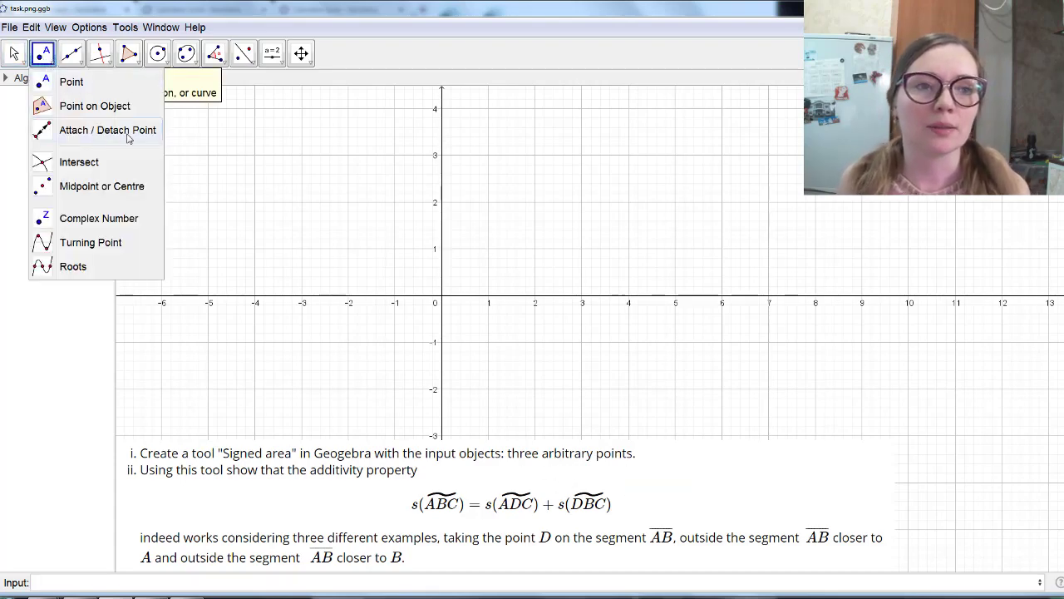
pyautogui.click(67, 81)
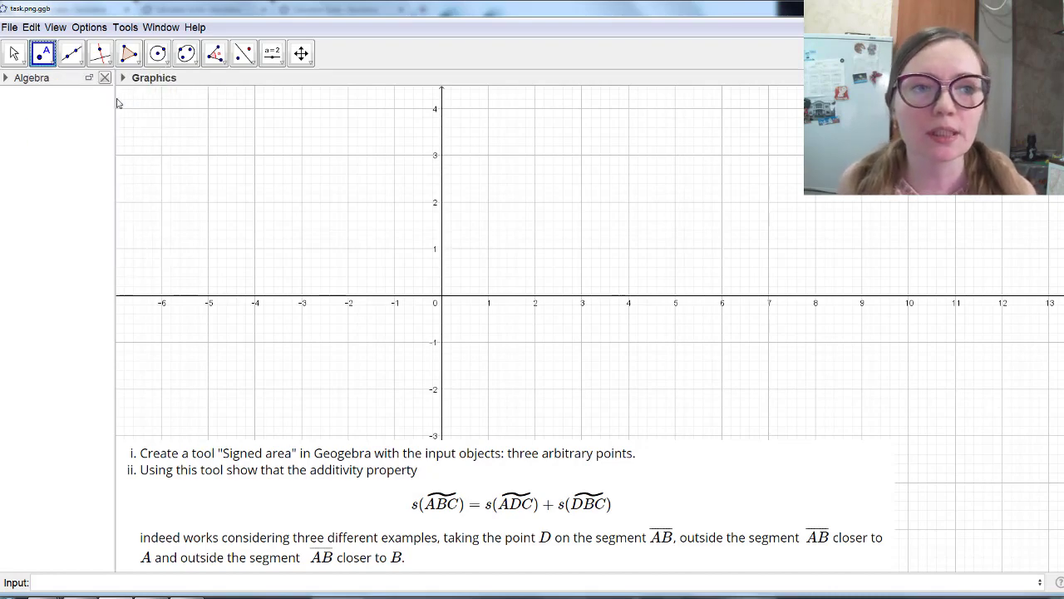
pyautogui.click(346, 202)
pyautogui.click(627, 155)
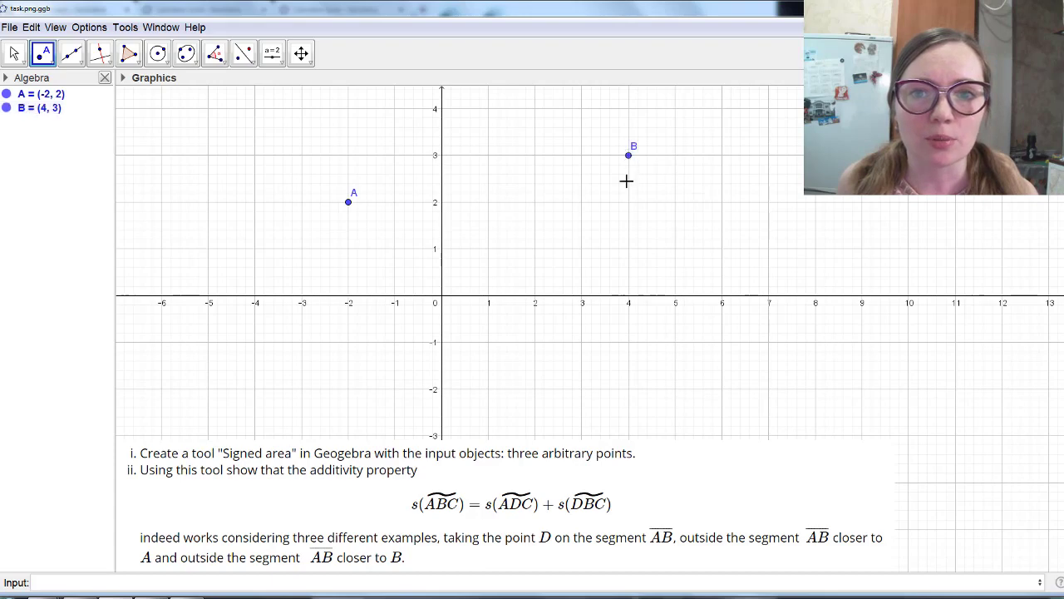
pyautogui.click(488, 342)
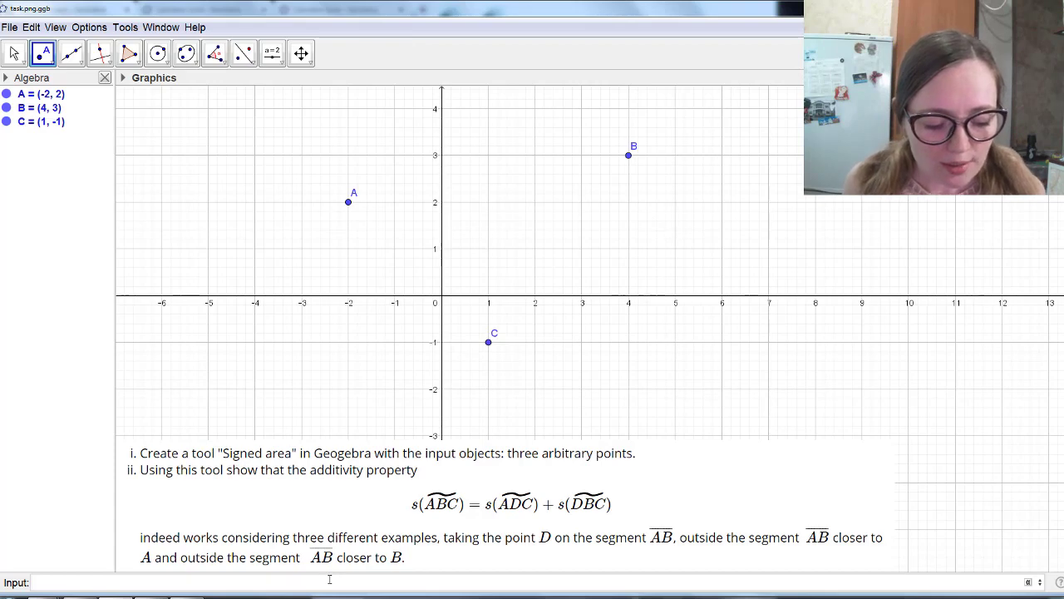
# Define the signed area of the three points as sABC=((x(B)-x(A))(y(C)-y(A))-(x(C)-x(A))(y(B)-y(A)))/2
pyautogui.click(329, 579)
pyautogui.write('sABC=(')
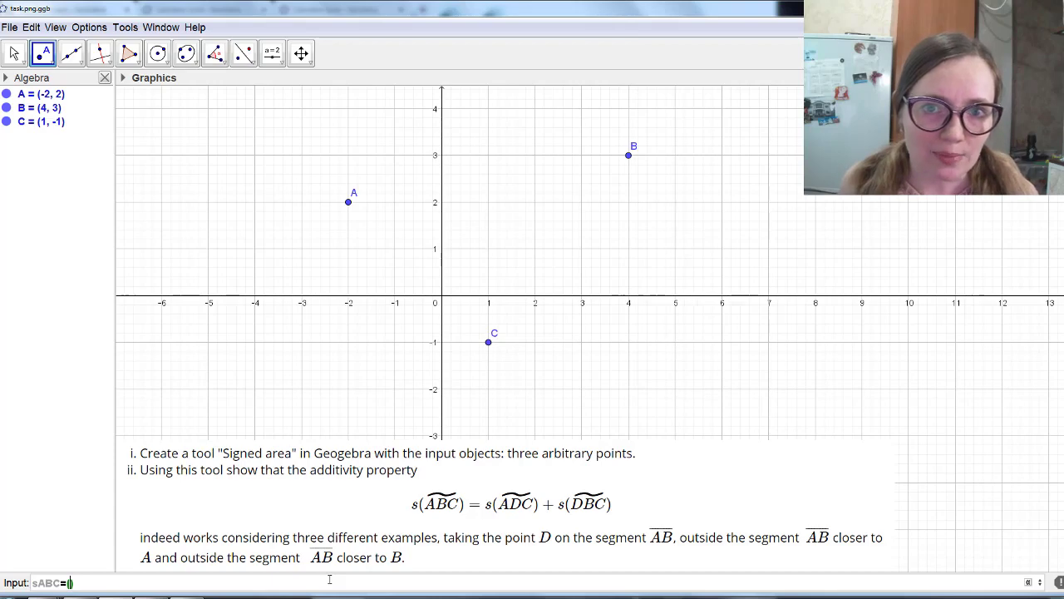
pyautogui.write('(x(B)')
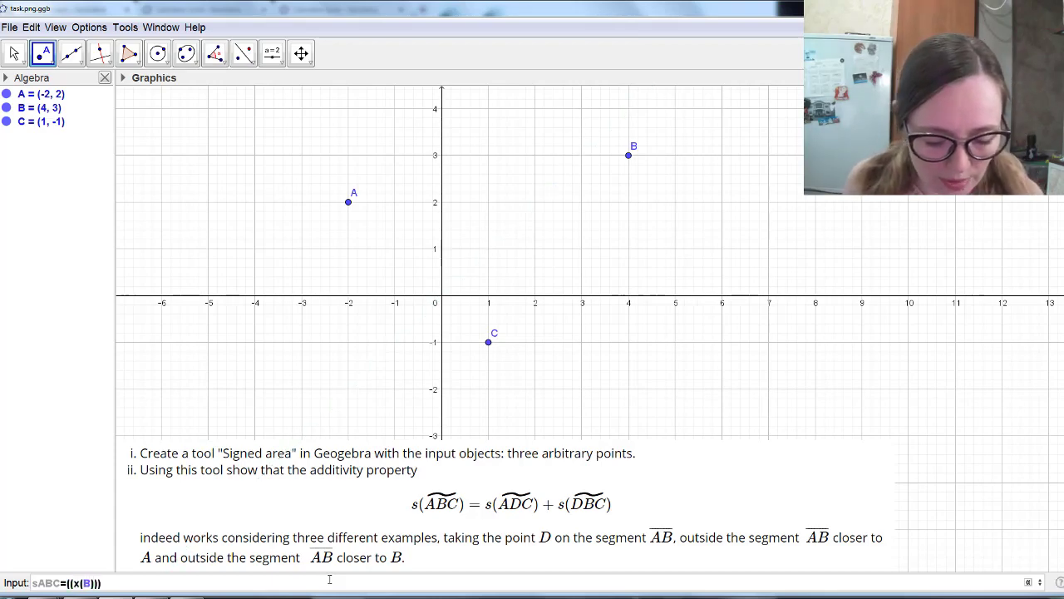
pyautogui.write('-x(A')
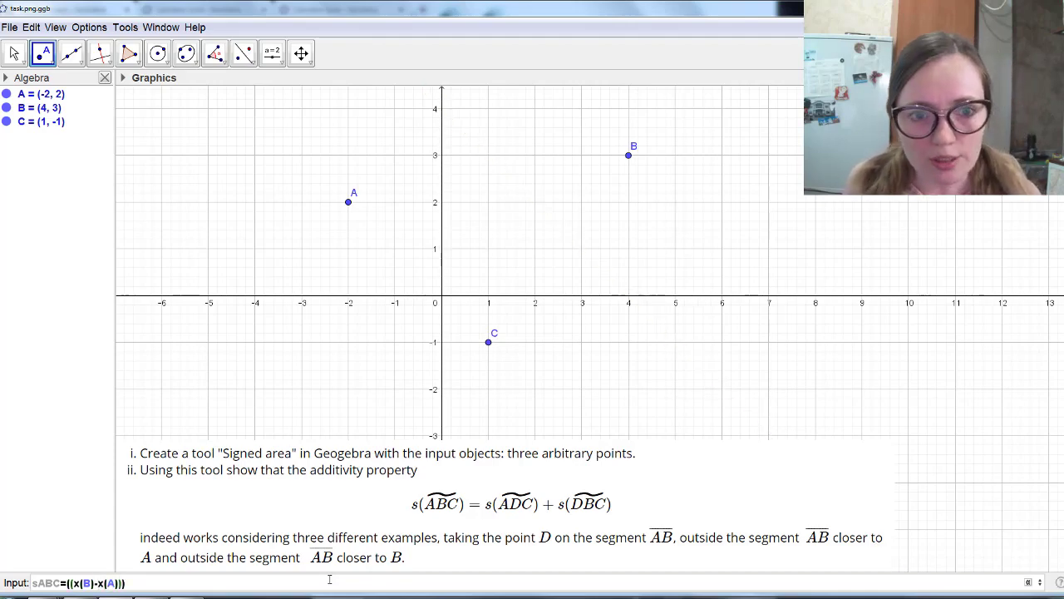
pyautogui.write('))(')
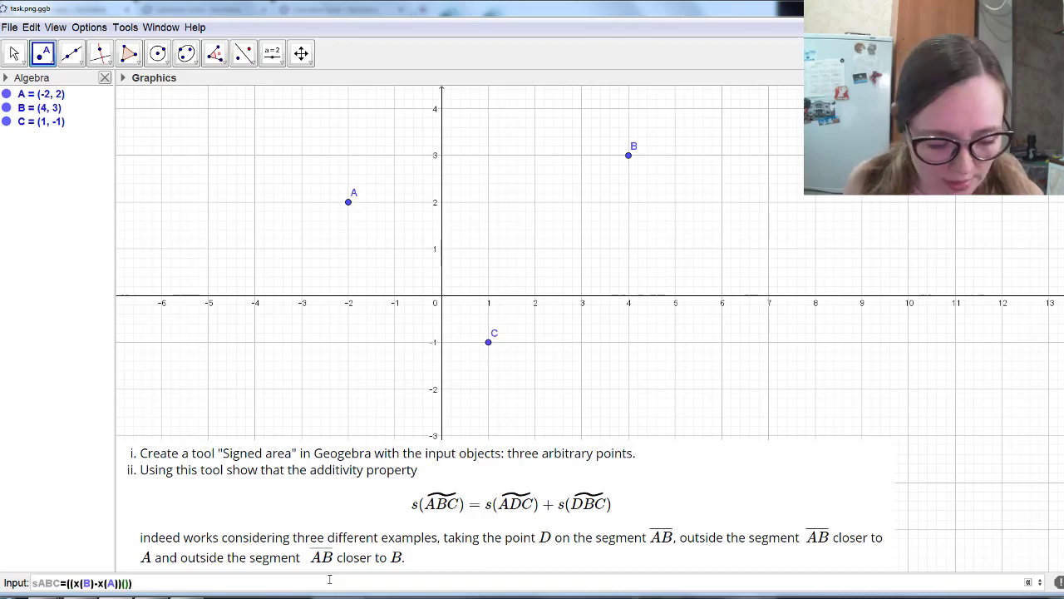
pyautogui.write('y(C)')
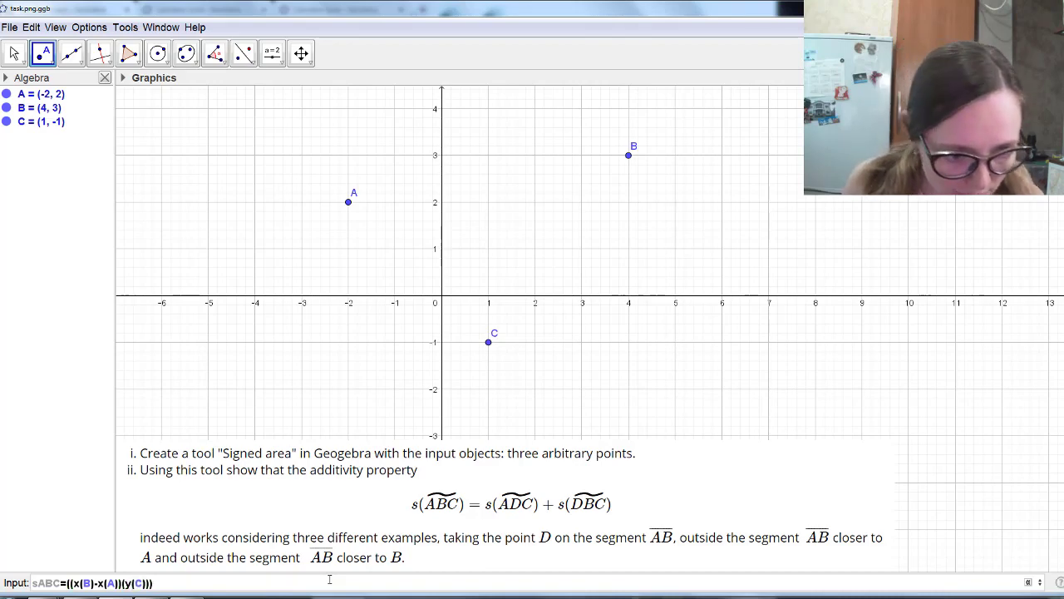
pyautogui.write('-y(A))')
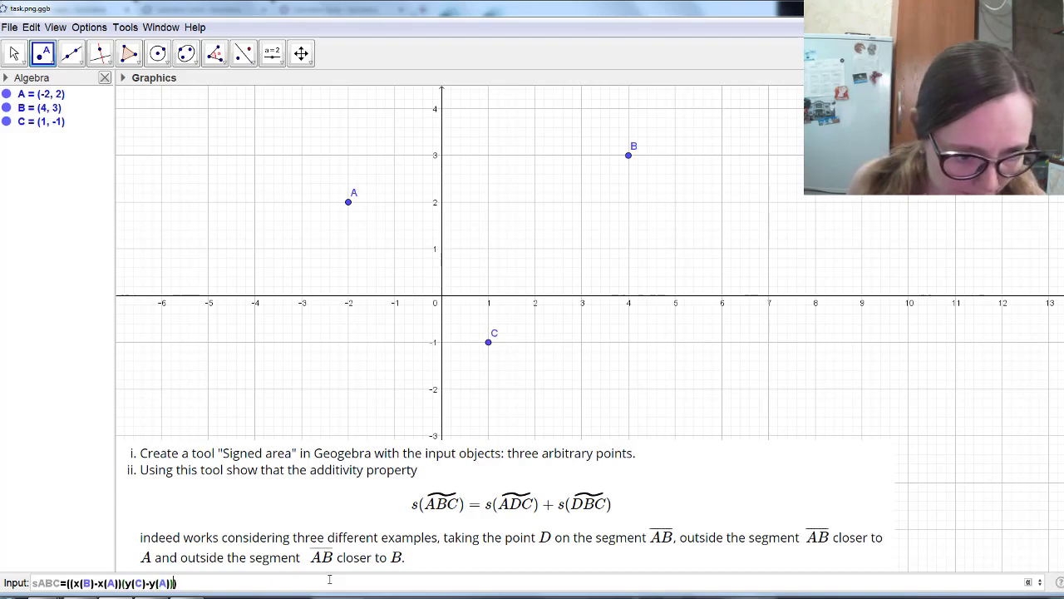
pyautogui.write('-')
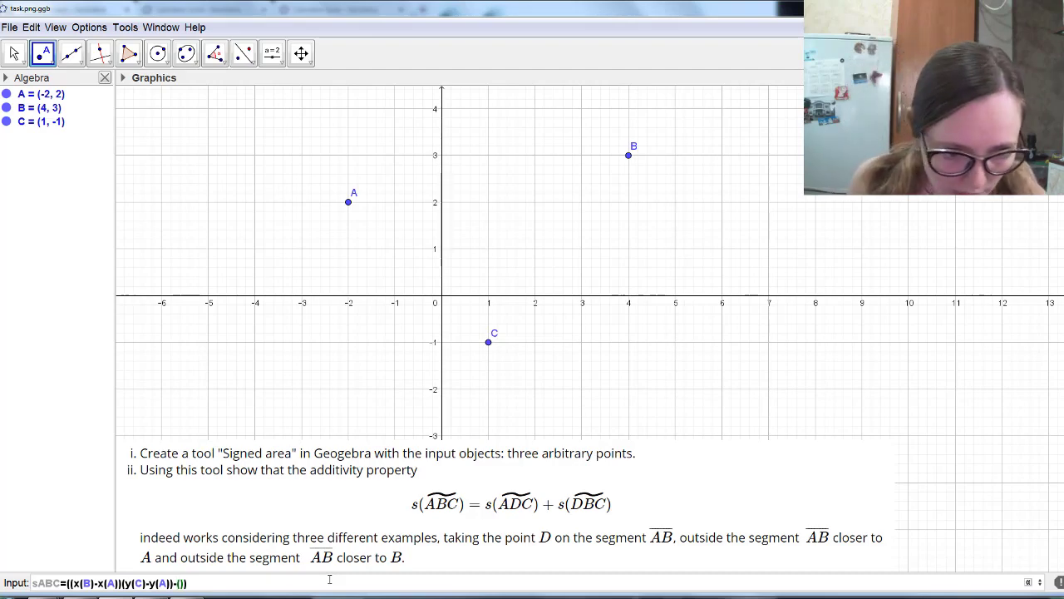
pyautogui.write('(x(C')
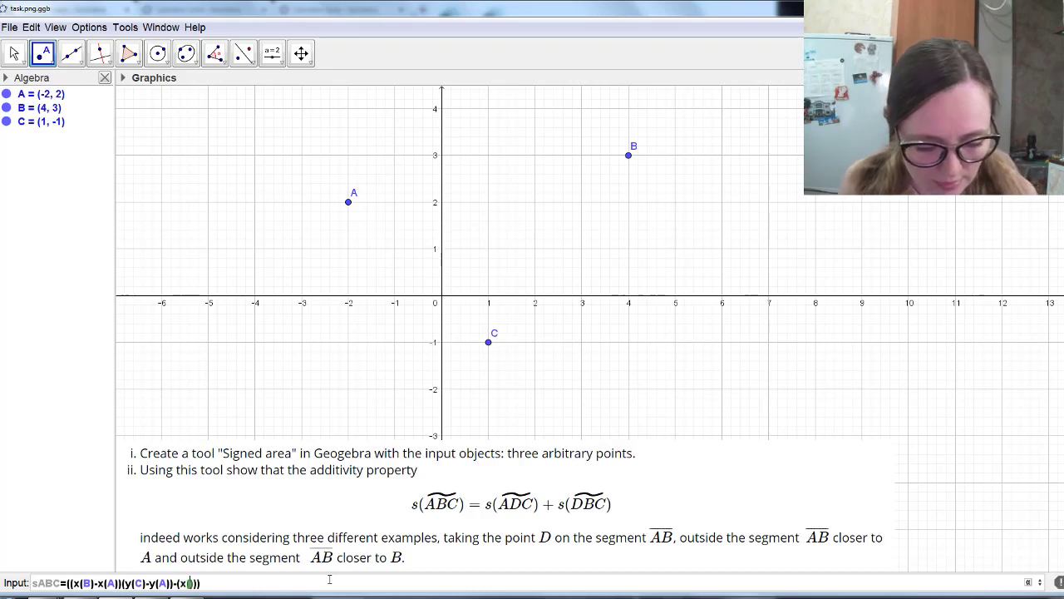
pyautogui.write(')-x(A))')
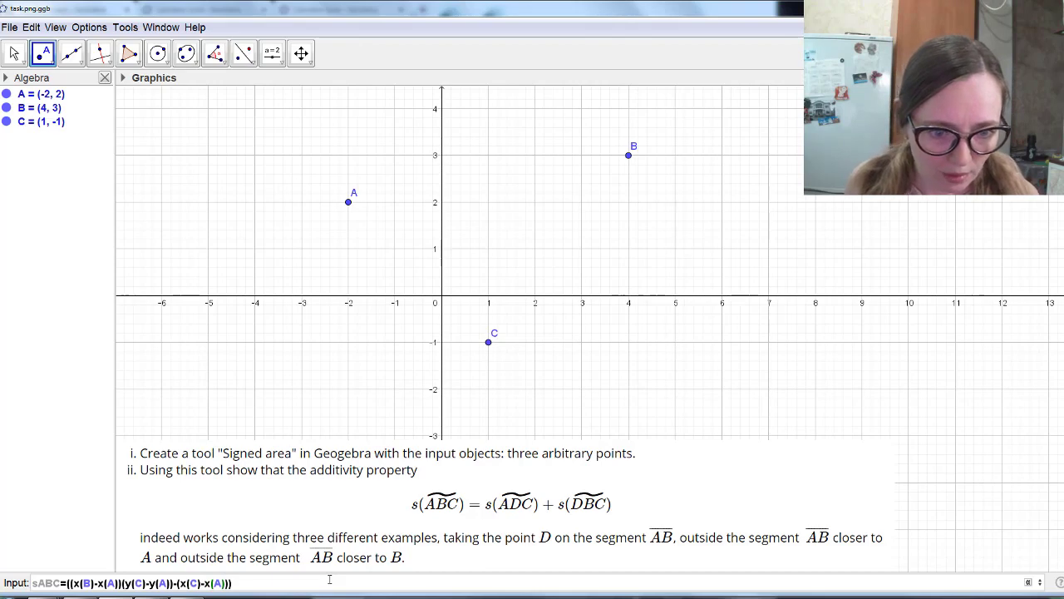
pyautogui.write('(')
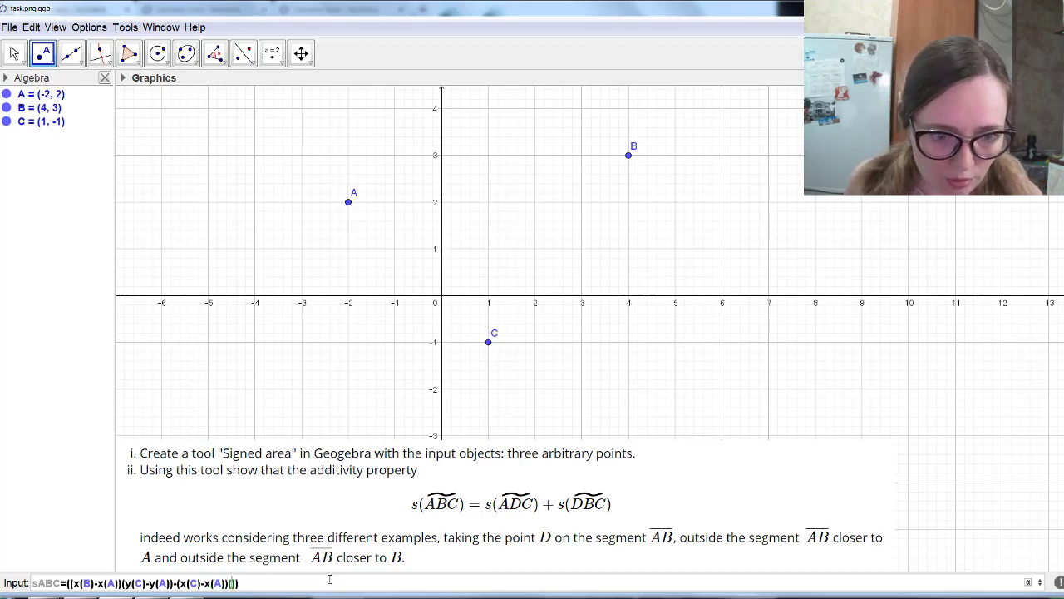
pyautogui.write('y(B)')
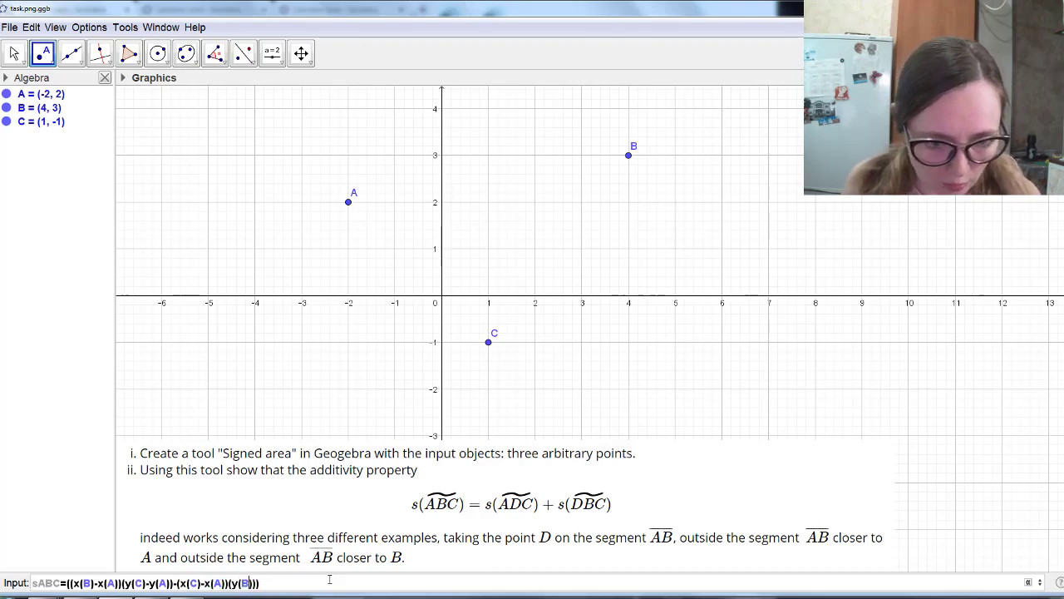
pyautogui.write('-y(A')
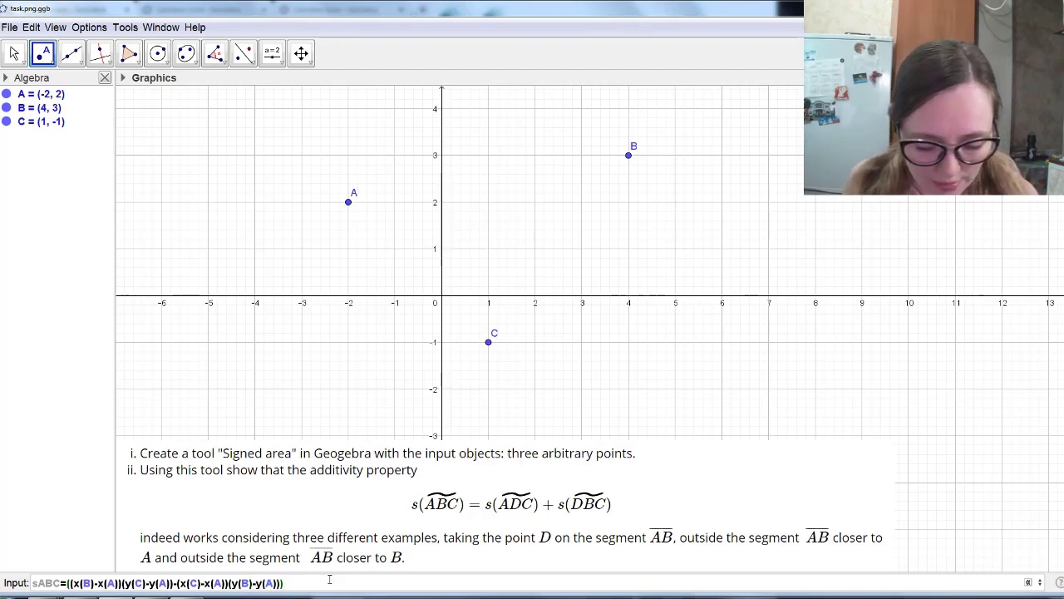
pyautogui.write('/2')
pyautogui.press('Return')
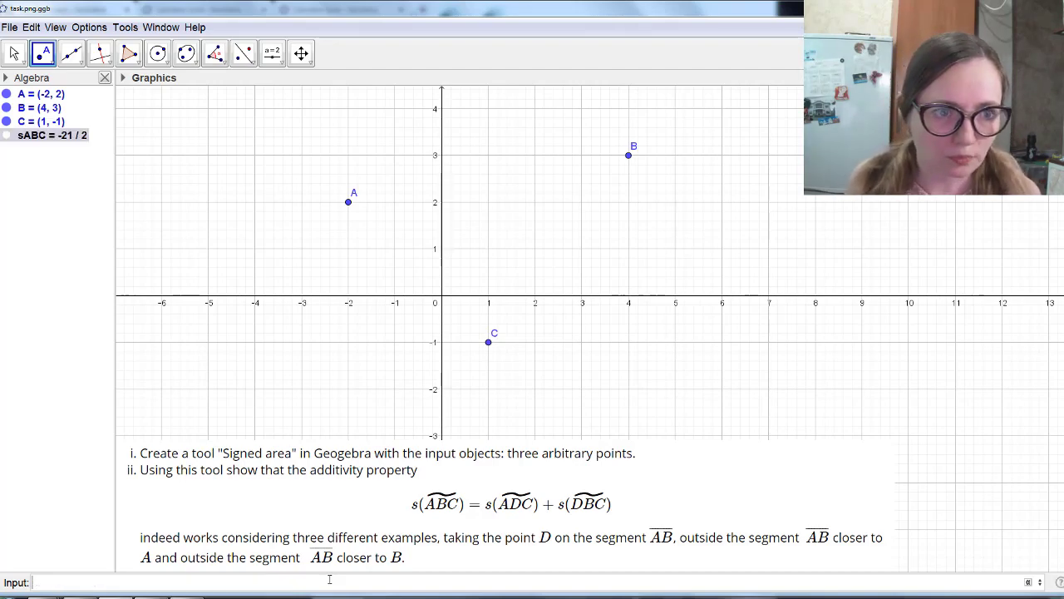
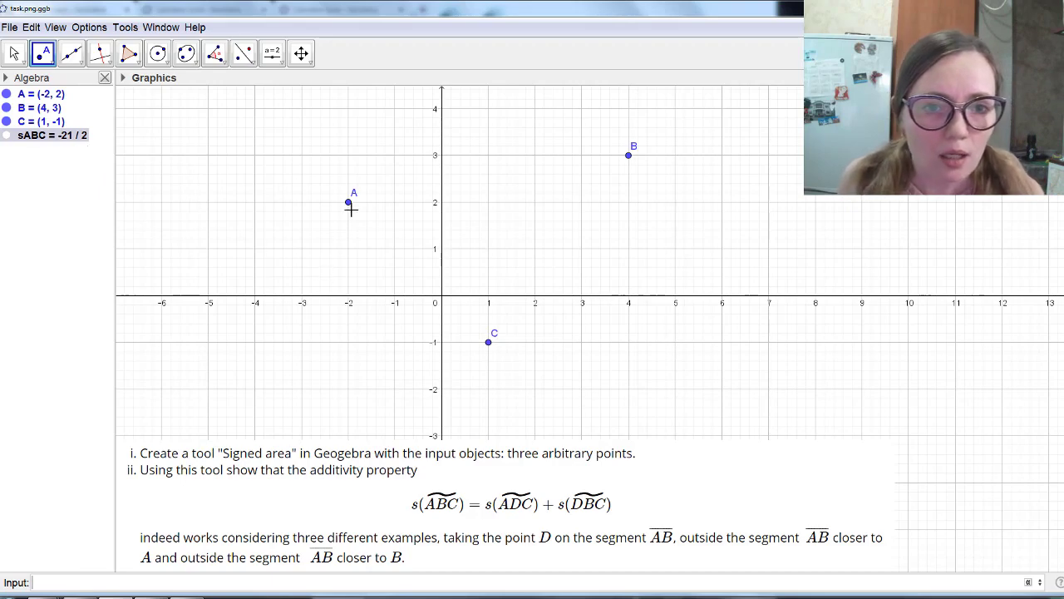
# Move point A down to (-2, 1) to test how the signed area responds
pyautogui.moveTo(351, 208); pyautogui.dragTo(352, 259)
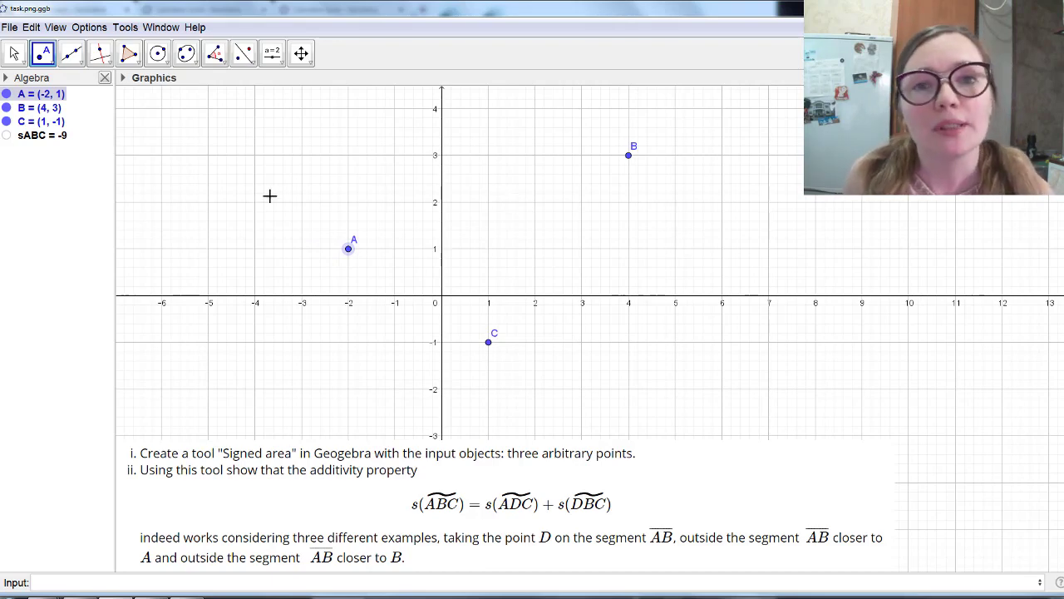
pyautogui.click(287, 177)
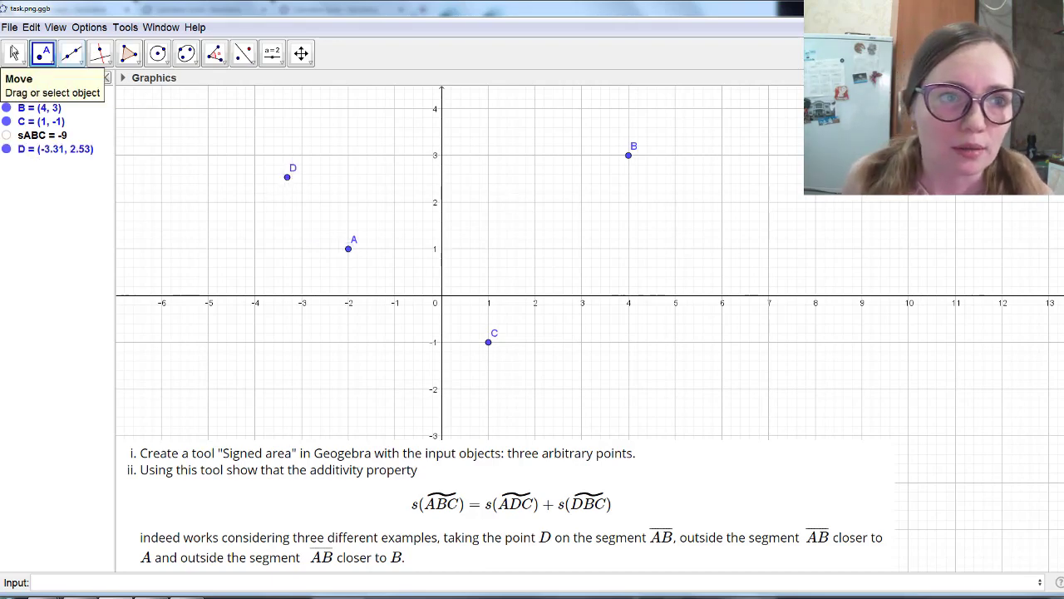
pyautogui.click(13, 53)
pyautogui.click(288, 178)
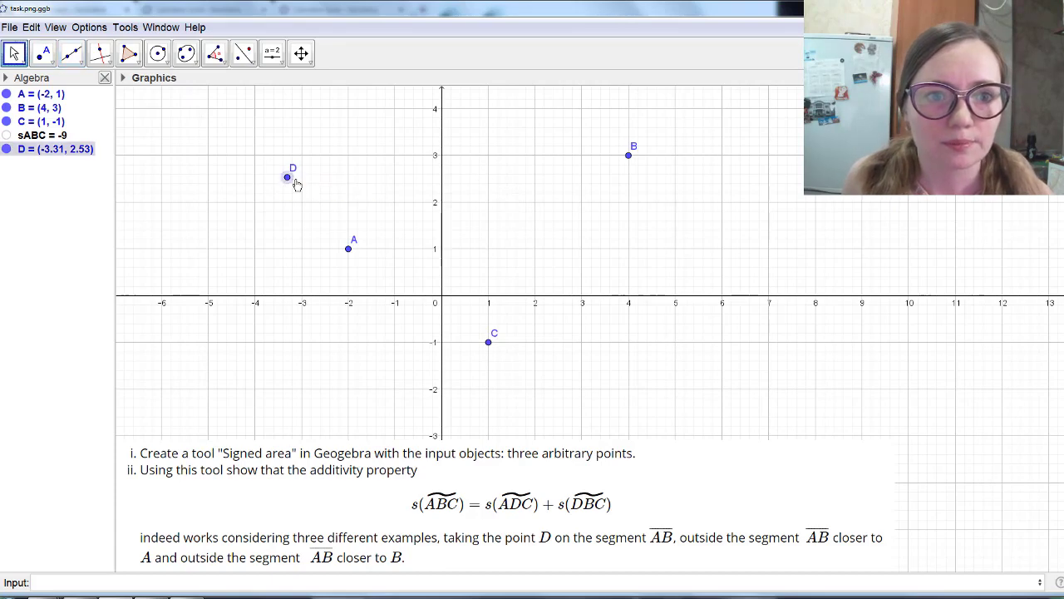
pyautogui.press('Delete')
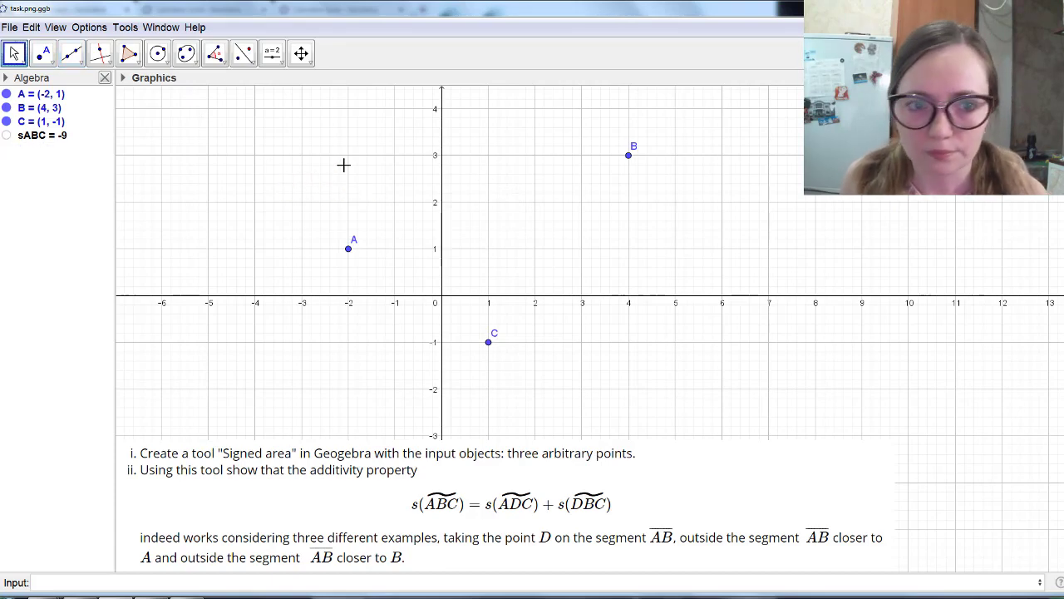
# Start creating a new custom tool and set the number sABC as its output object
pyautogui.click(127, 27)
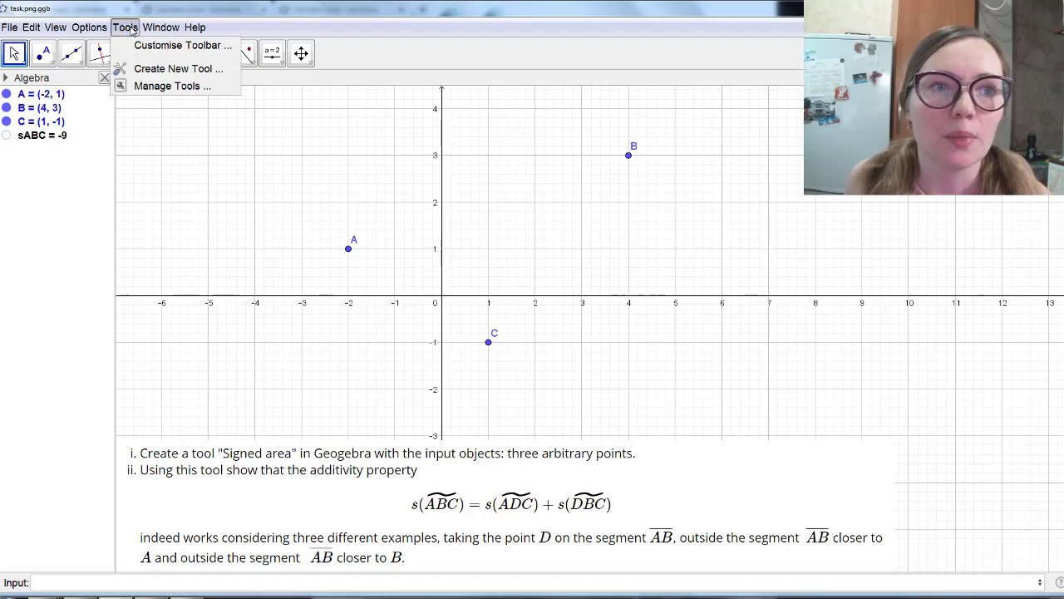
pyautogui.click(150, 73)
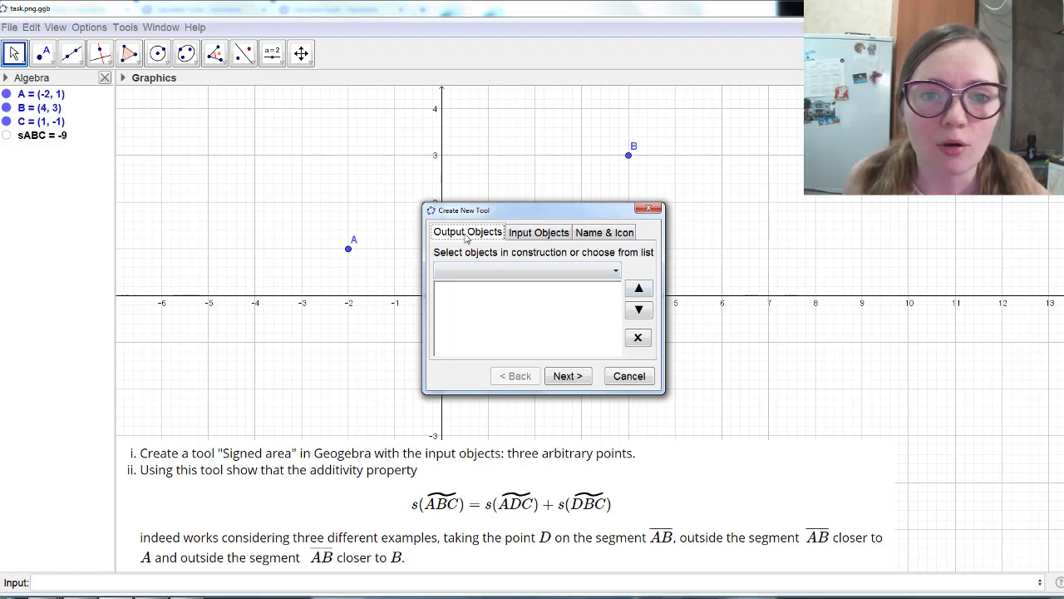
pyautogui.click(527, 238)
pyautogui.click(596, 239)
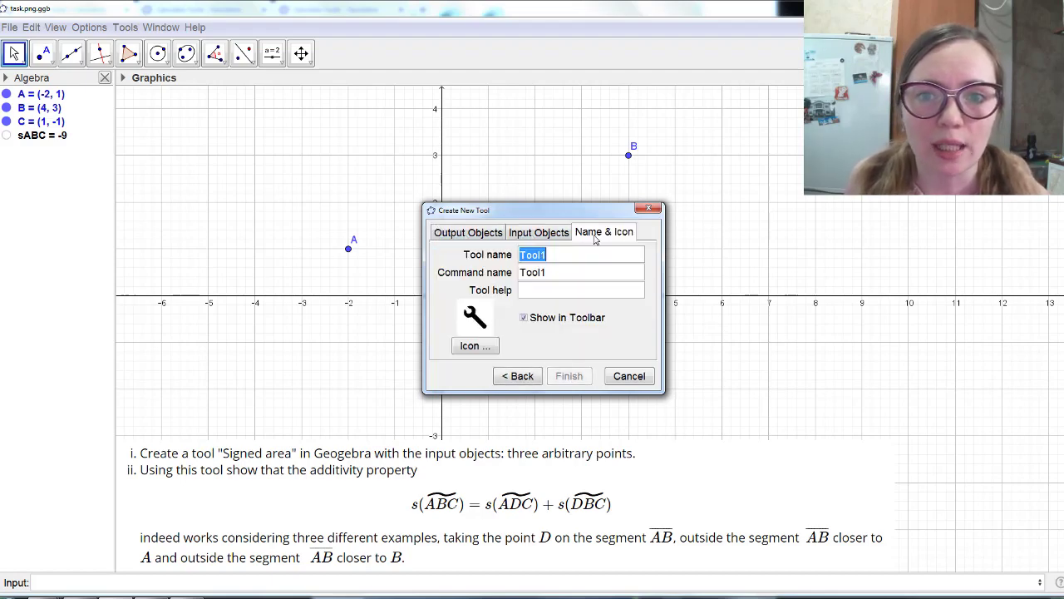
pyautogui.click(468, 237)
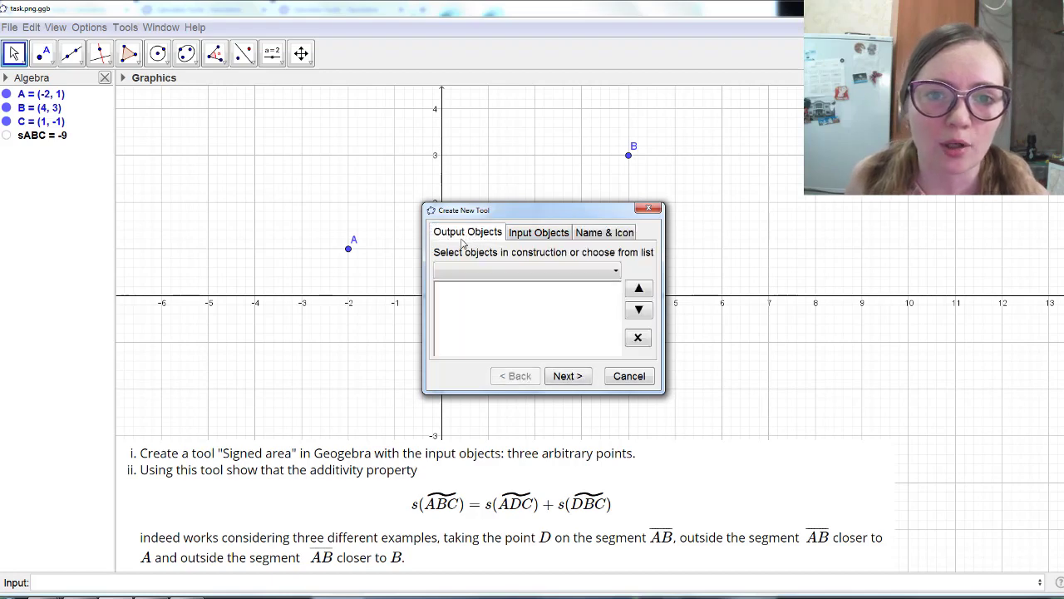
pyautogui.click(41, 136)
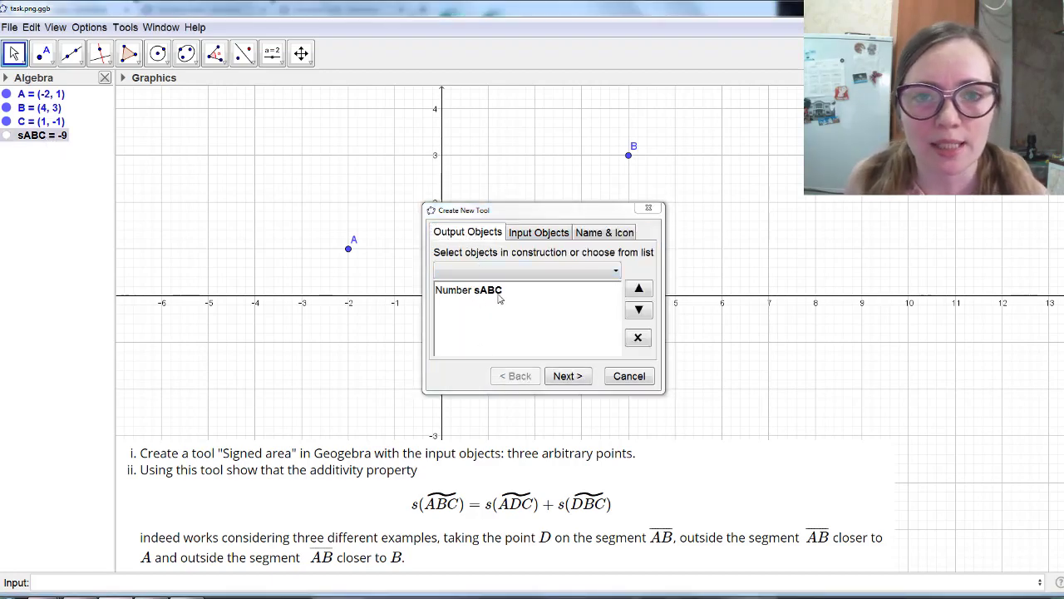
# Reorder the new tool's input objects so that point C comes before point B
pyautogui.click(534, 233)
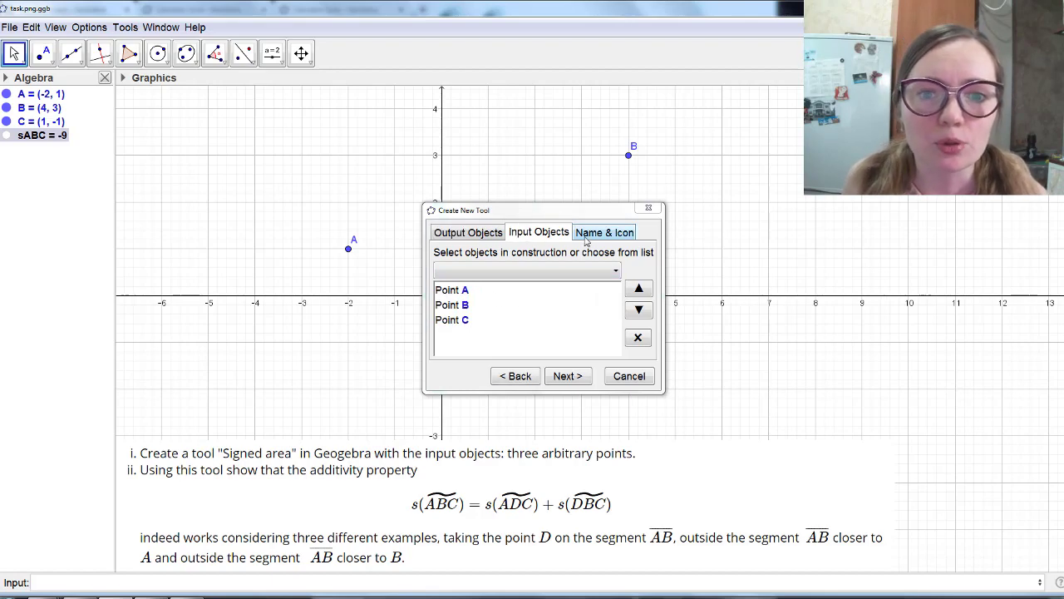
pyautogui.click(456, 323)
pyautogui.click(639, 288)
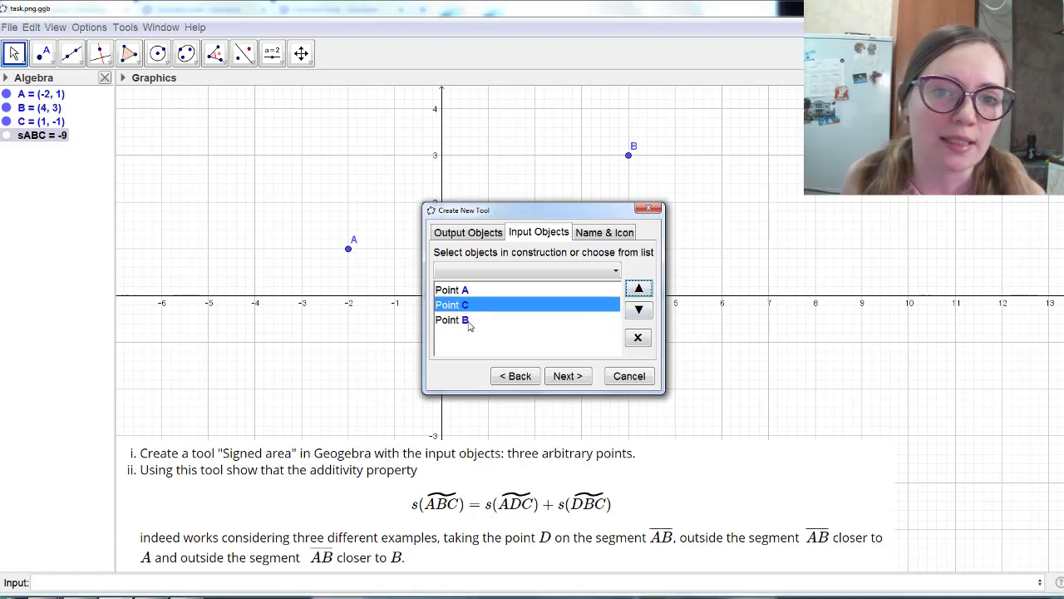
# Restore the input order A, B, C, name the new tool SignedArea and finish creating it
pyautogui.click(638, 310)
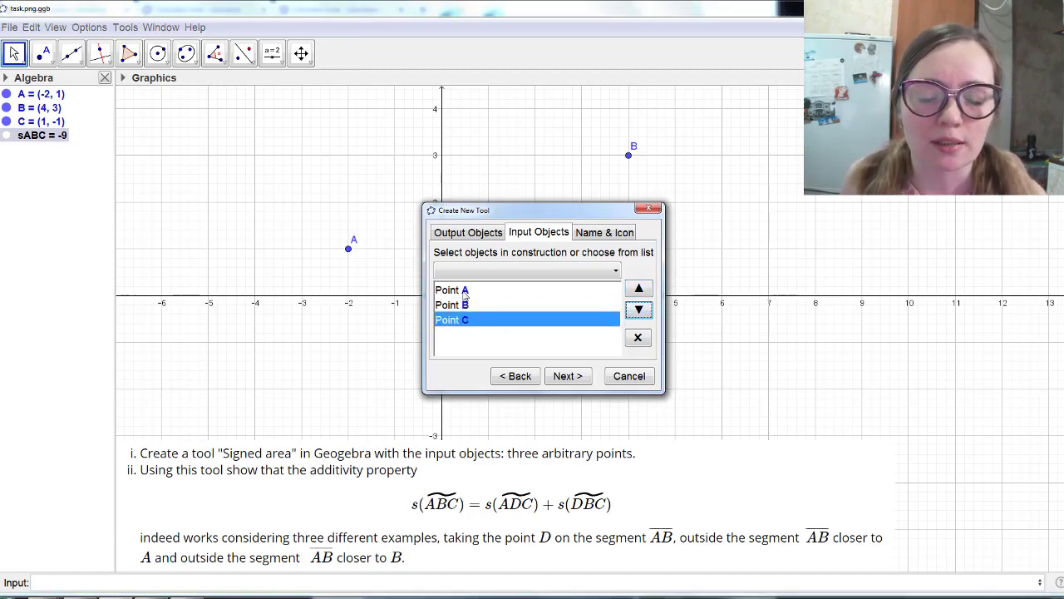
pyautogui.click(595, 236)
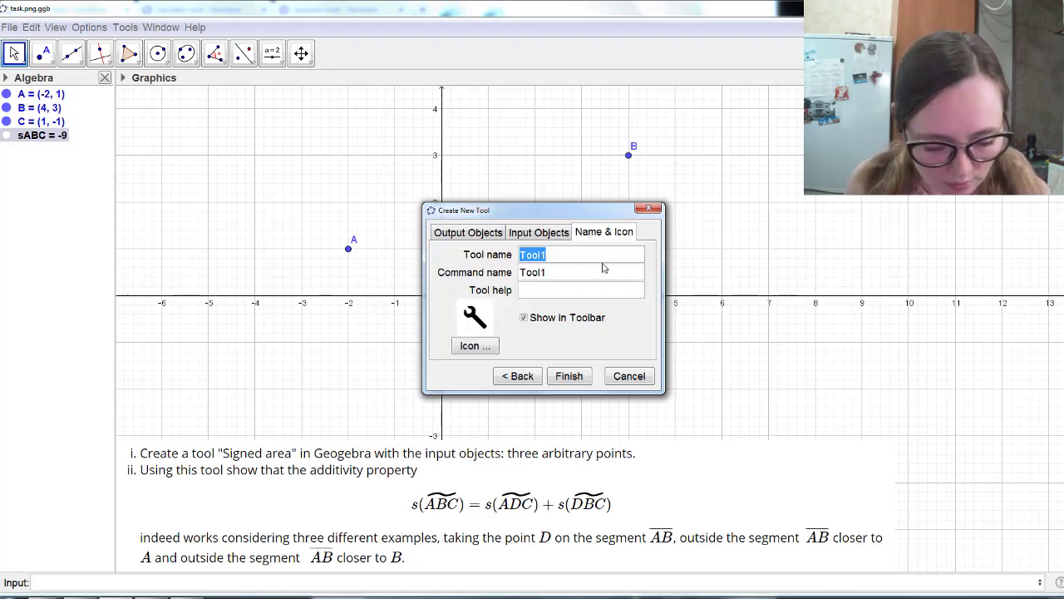
pyautogui.write('SignedArea')
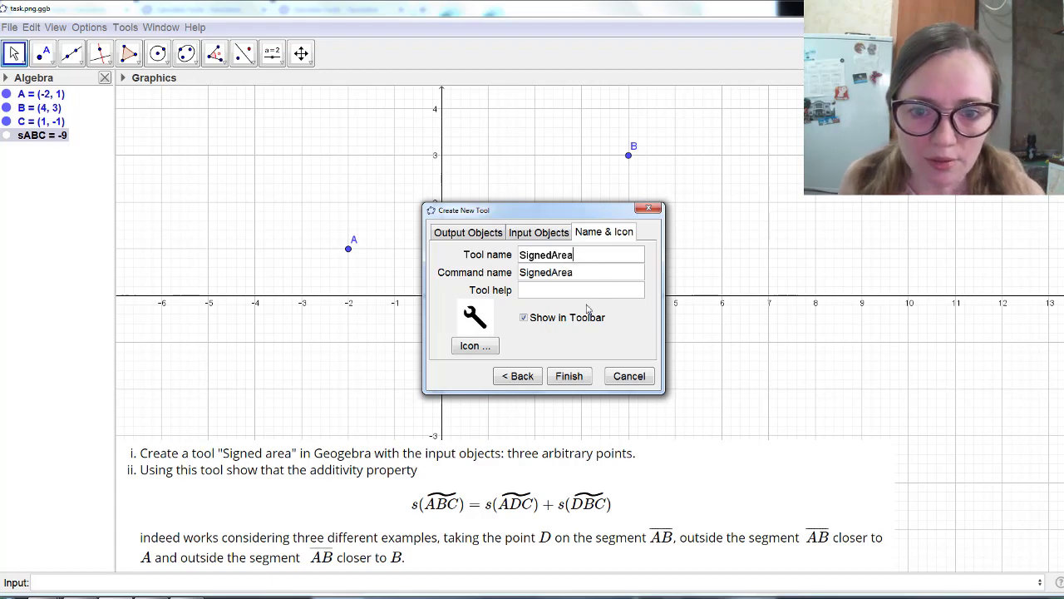
pyautogui.click(568, 376)
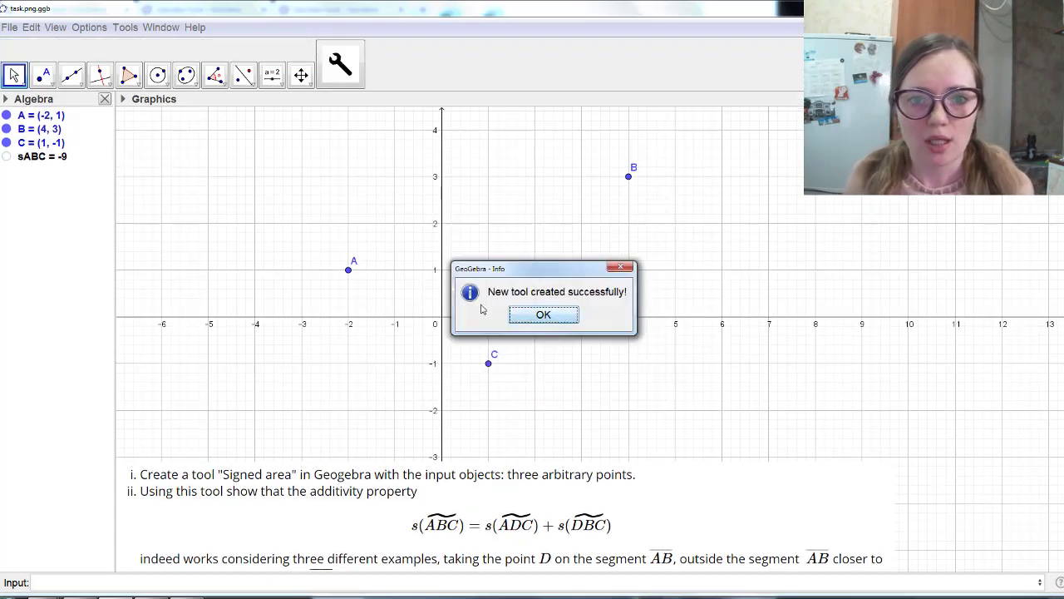
pyautogui.click(564, 317)
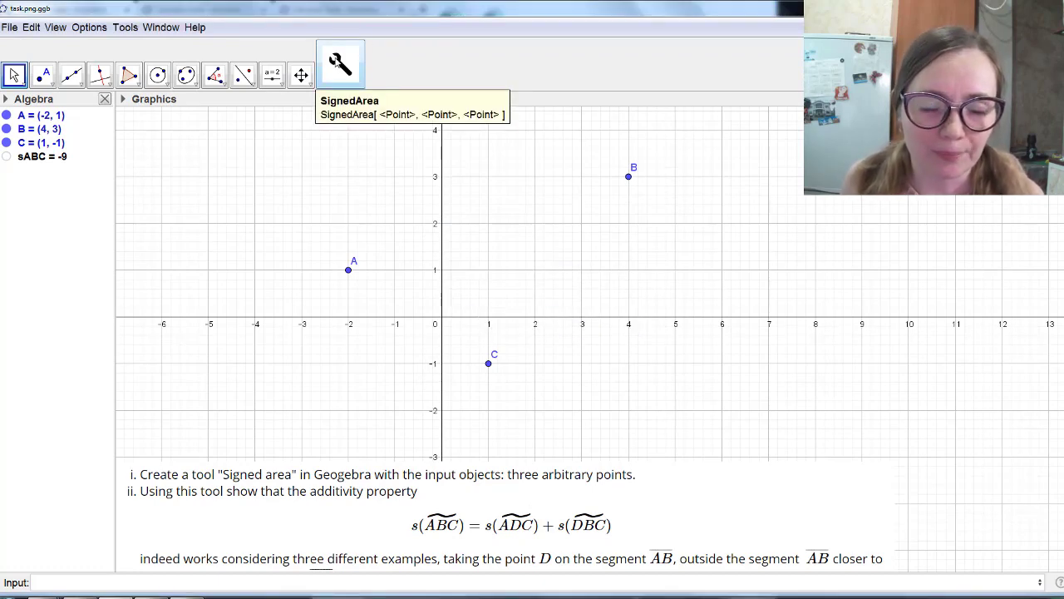
# Apply the SignedArea tool to the existing points in the order A, C, B
pyautogui.click(349, 69)
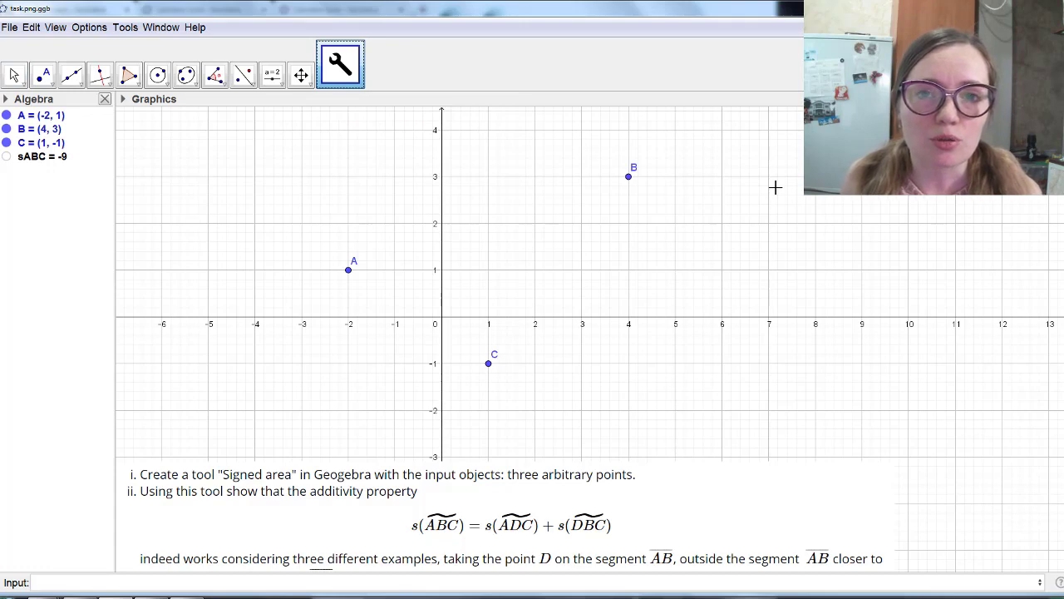
pyautogui.click(350, 271)
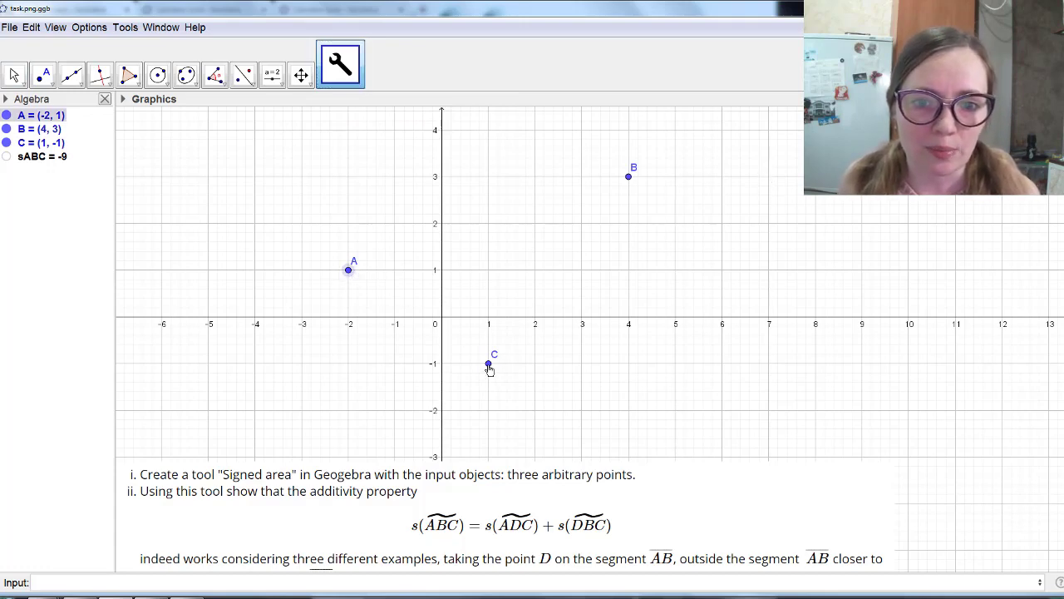
pyautogui.click(488, 366)
pyautogui.click(630, 179)
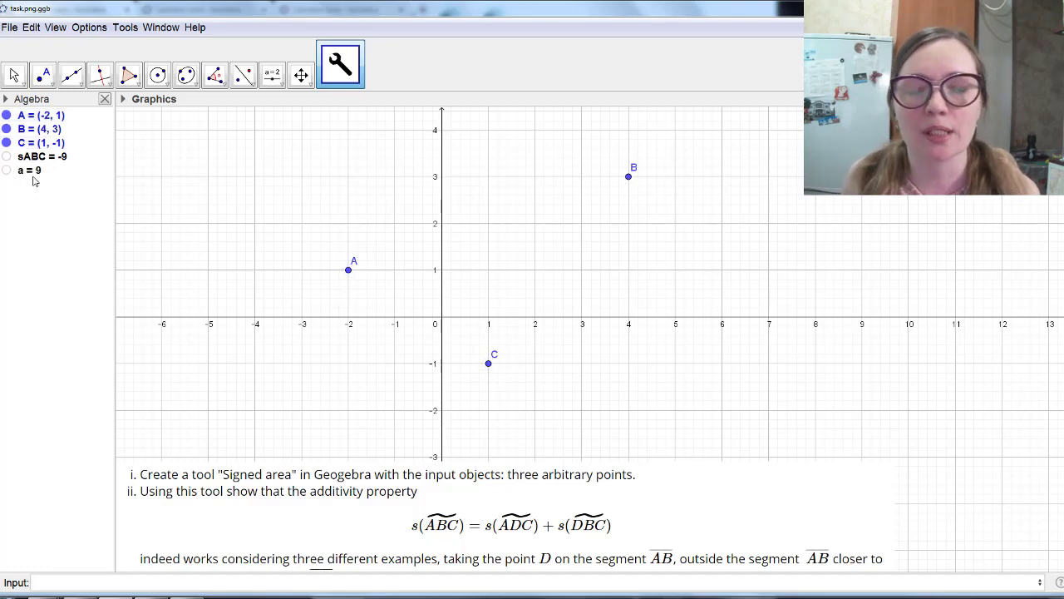
pyautogui.moveTo(33, 181)
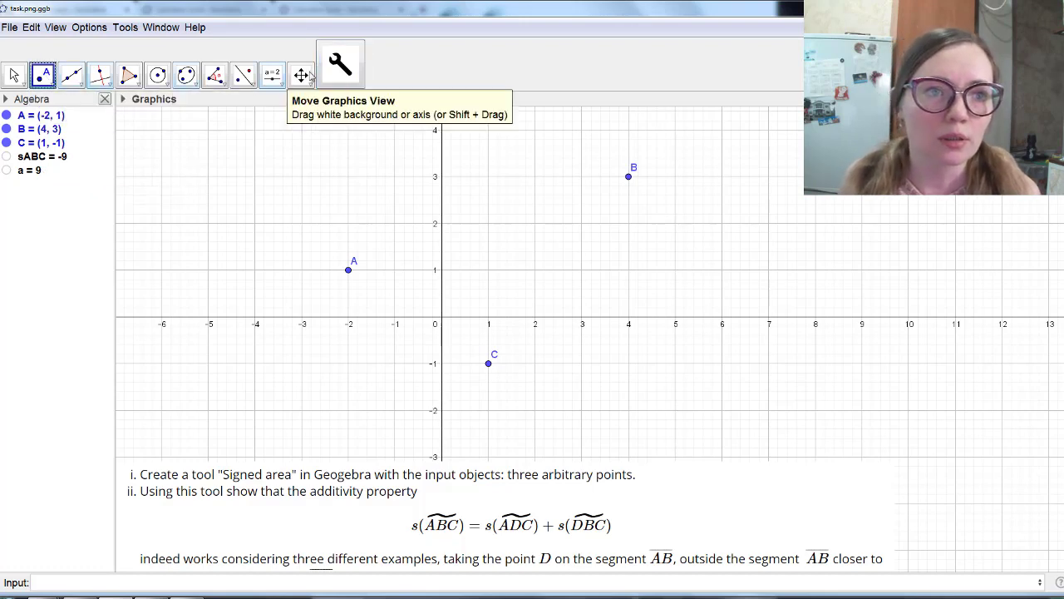
# Try the SignedArea tool on three new points at about (-4.98, 2.73), (0.67, 3.45) and (-3.11, -1.33)
pyautogui.click(337, 68)
pyautogui.click(208, 189)
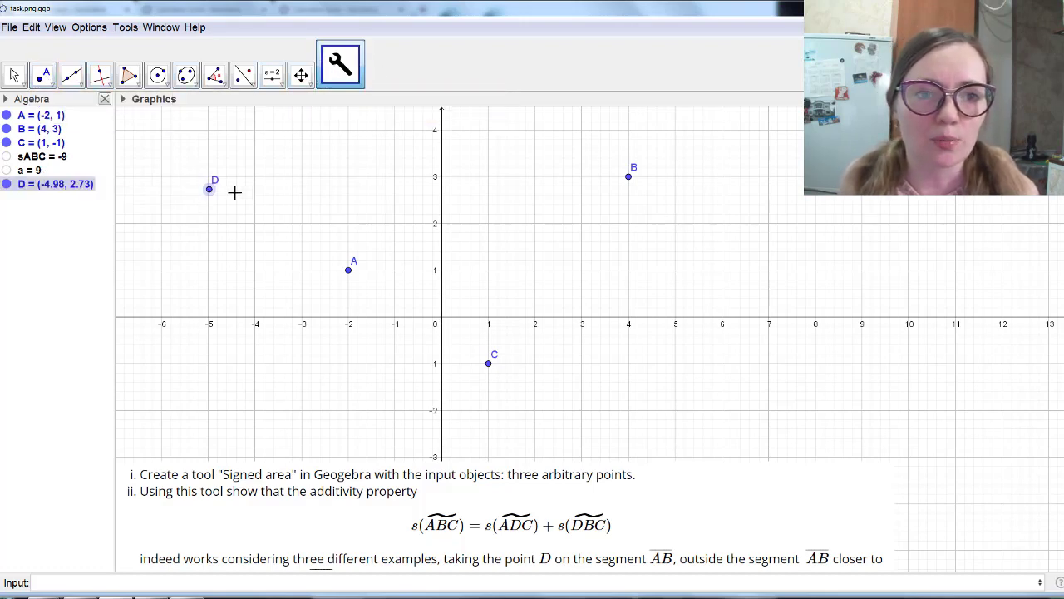
pyautogui.click(473, 156)
pyautogui.click(296, 379)
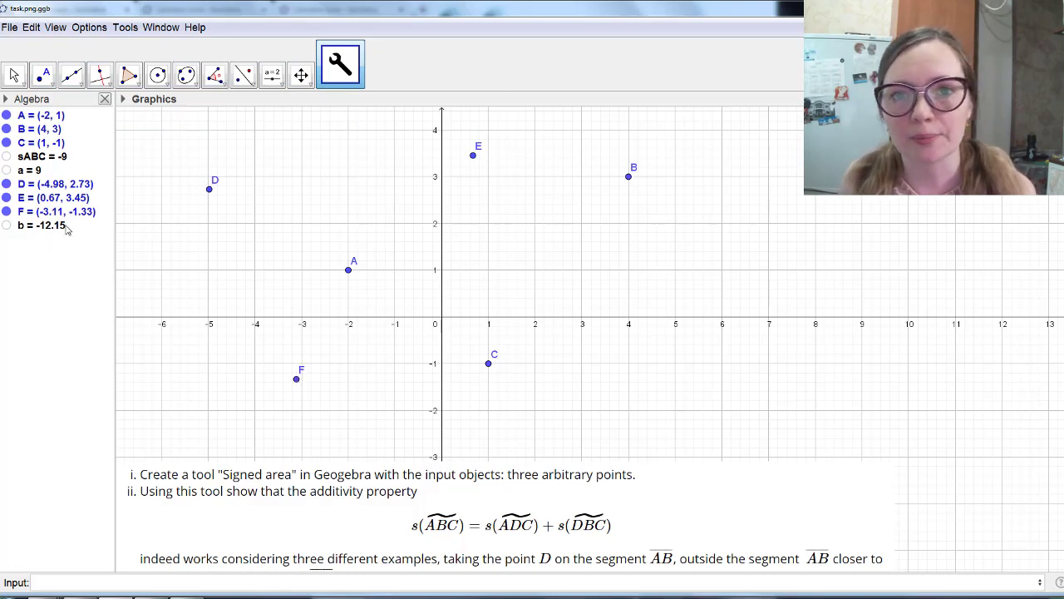
# Delete the three test points D, E and F
pyautogui.click(14, 75)
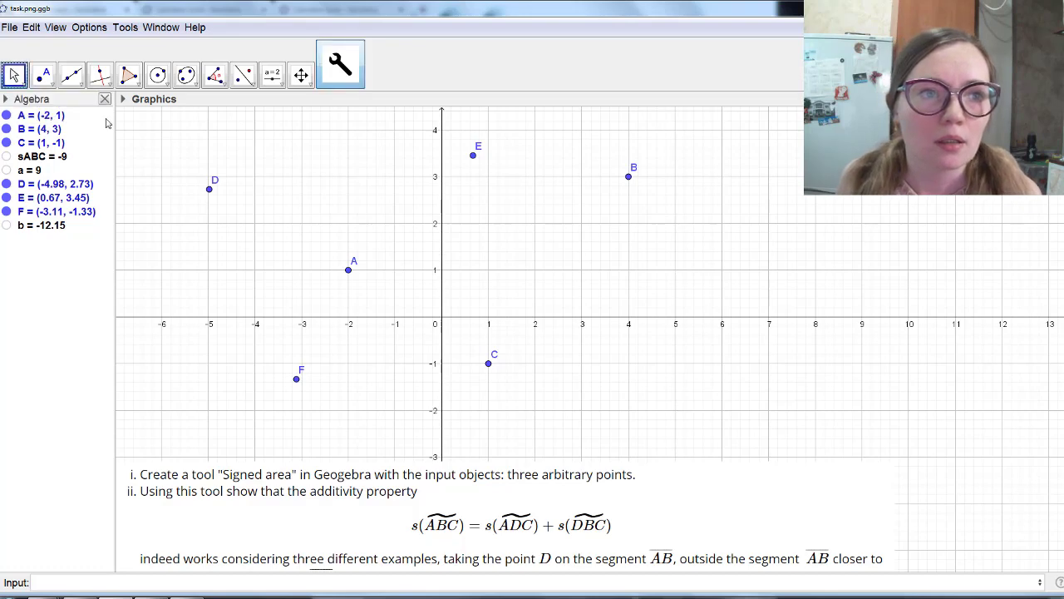
pyautogui.click(210, 190)
pyautogui.press('Delete')
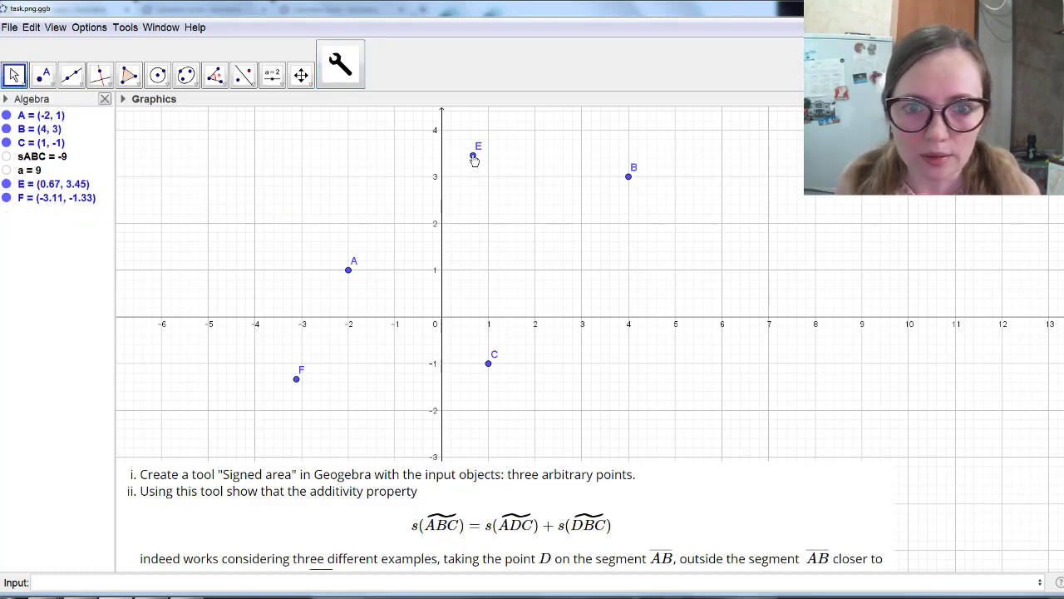
pyautogui.click(473, 158)
pyautogui.press('Delete')
pyautogui.click(296, 379)
pyautogui.press('Delete')
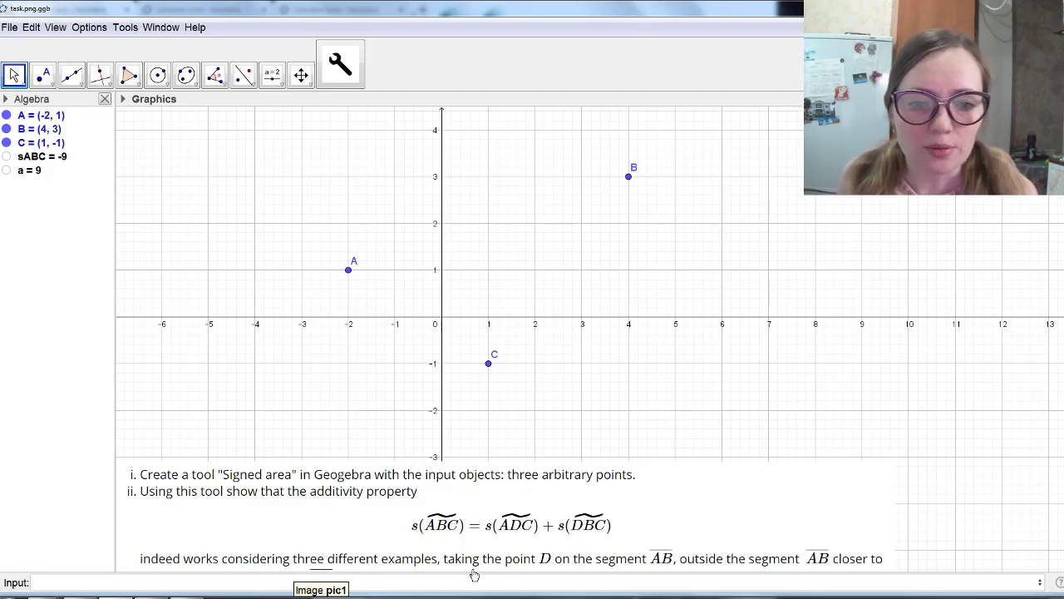
# Shift the task image slightly upward and draw the triangle through points A, B and C
pyautogui.moveTo(685, 483); pyautogui.dragTo(687, 465)
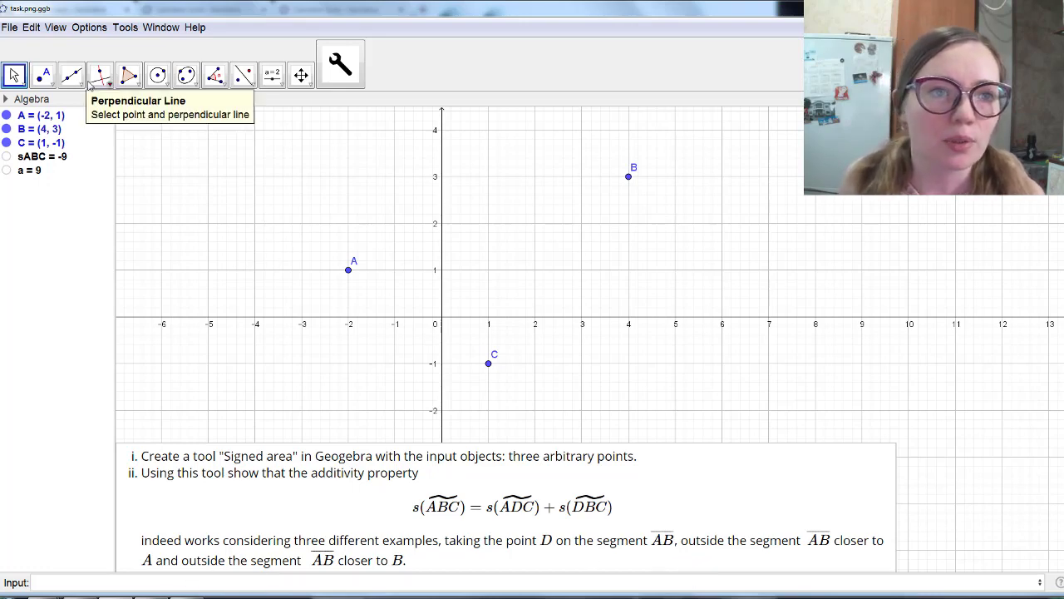
pyautogui.click(129, 75)
pyautogui.click(348, 270)
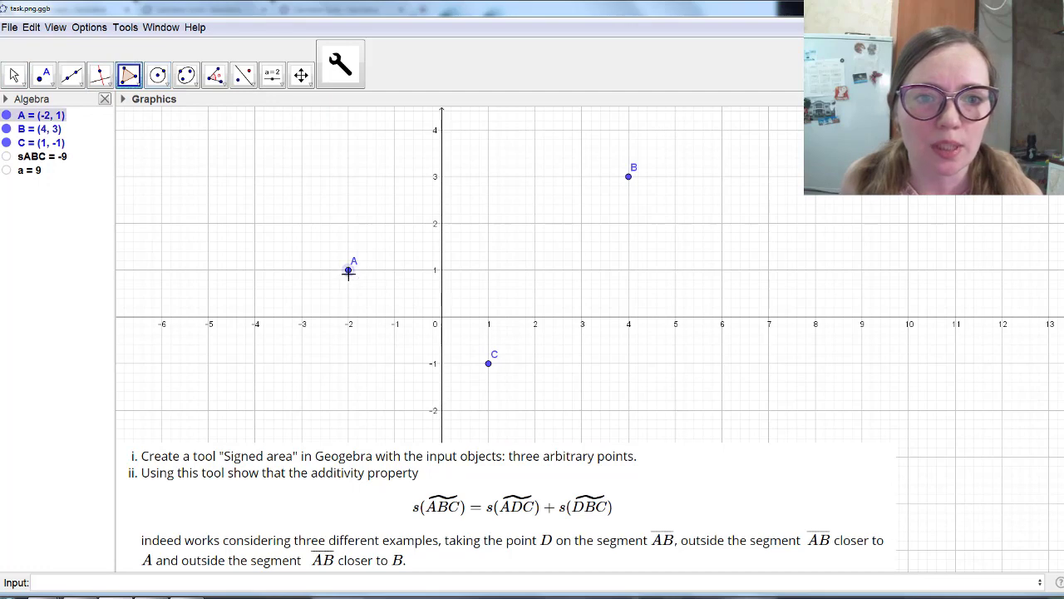
pyautogui.click(628, 176)
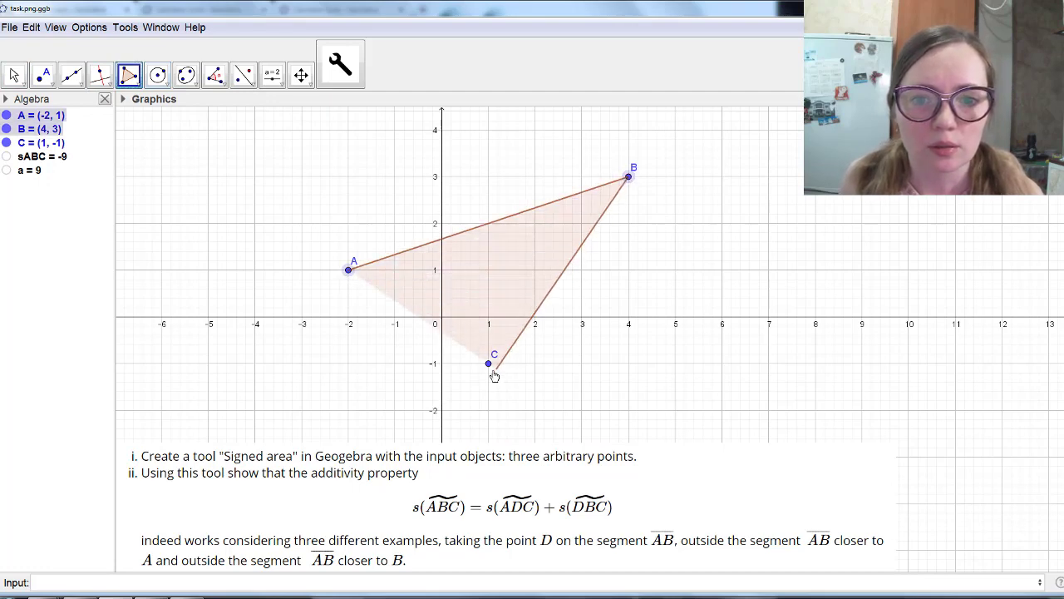
pyautogui.click(488, 363)
pyautogui.click(349, 270)
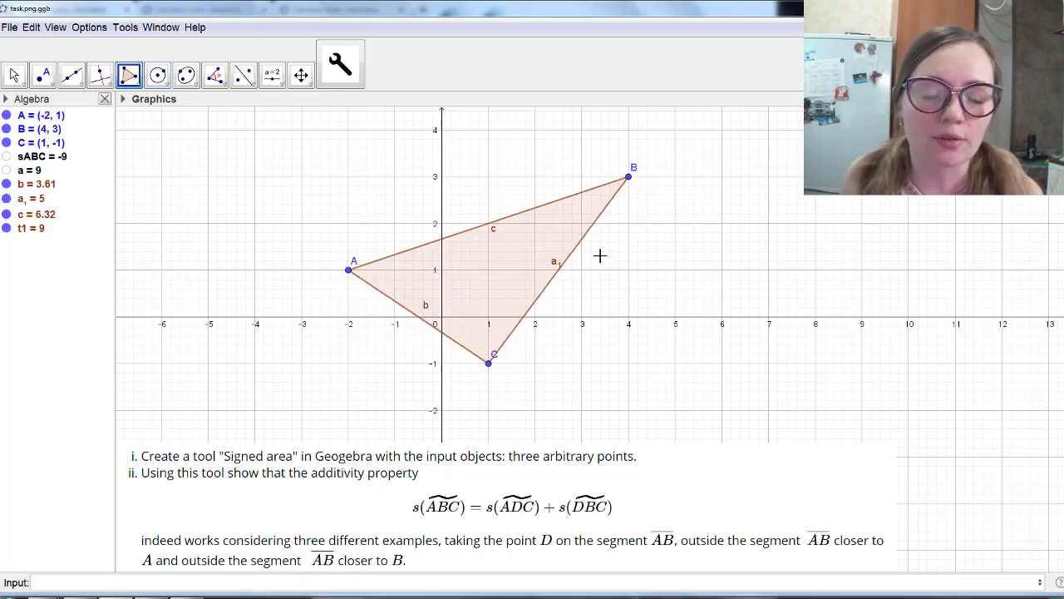
# Draw a line through A and B and place point D on it between them, at about (0.66, 1.89)
pyautogui.click(71, 75)
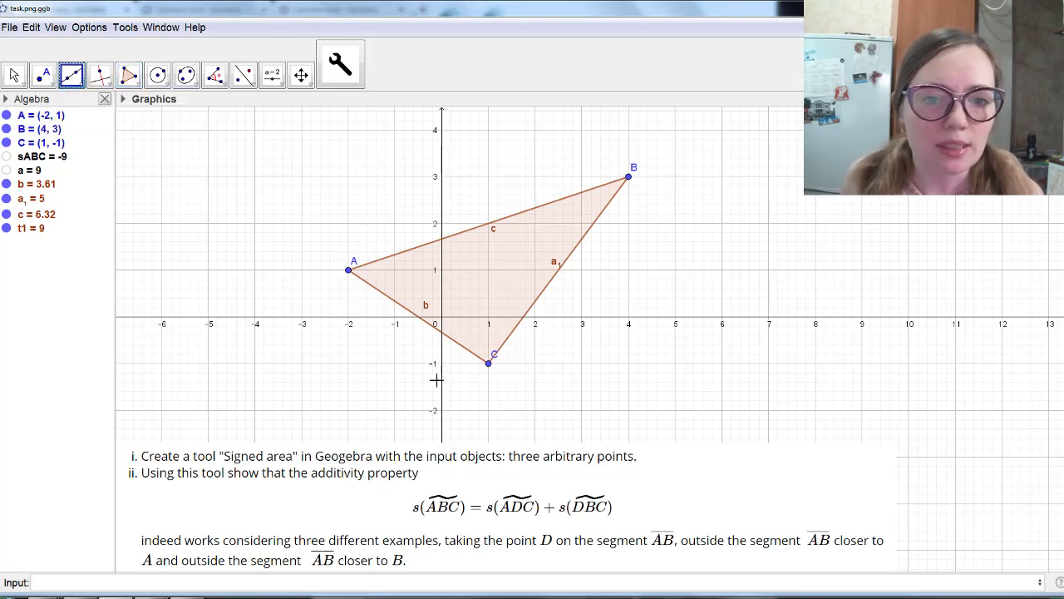
pyautogui.click(349, 271)
pyautogui.click(628, 178)
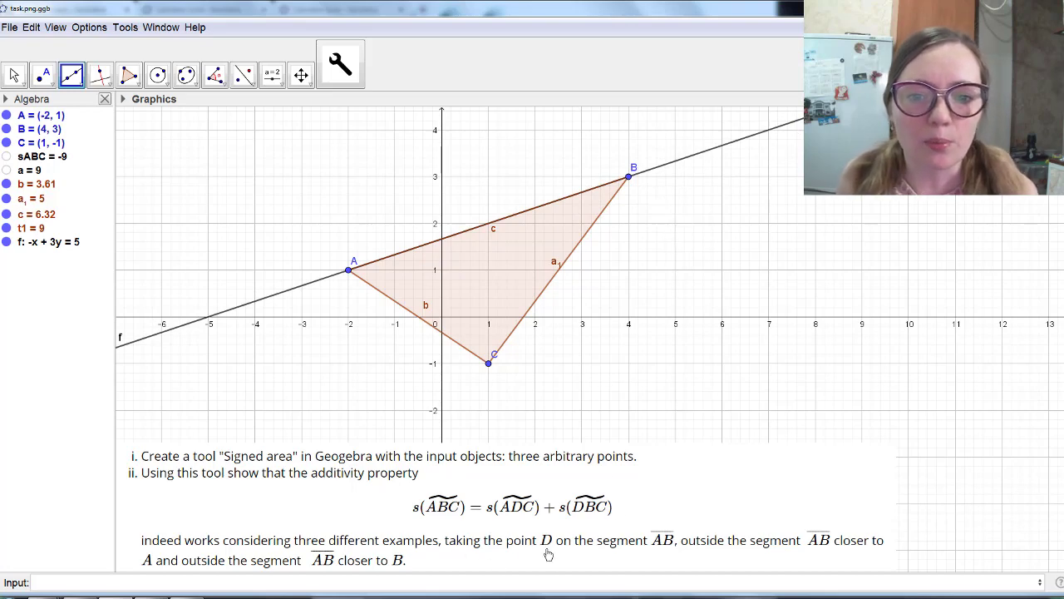
pyautogui.click(43, 81)
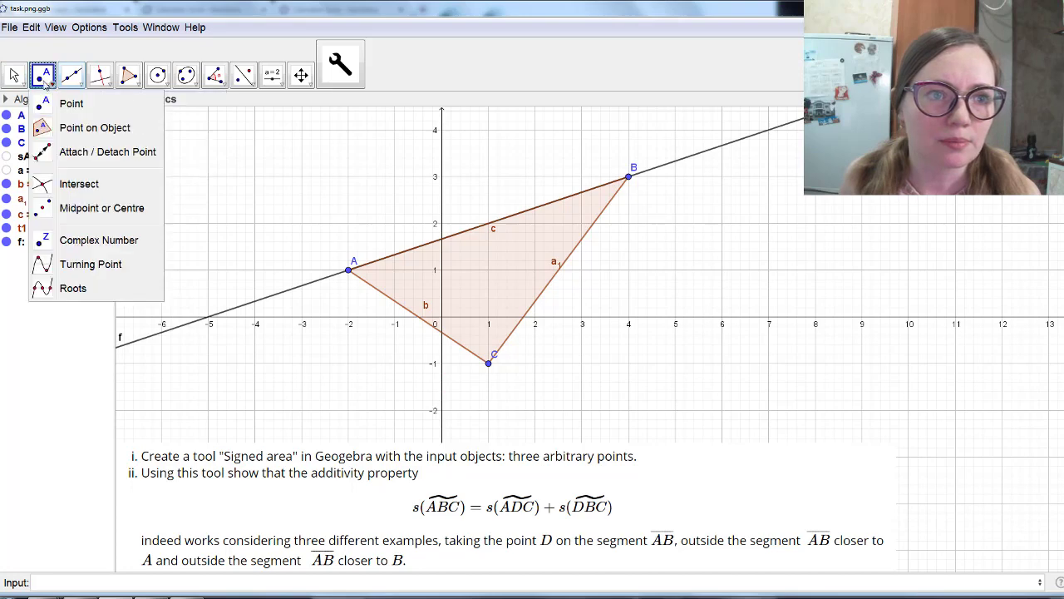
pyautogui.click(56, 106)
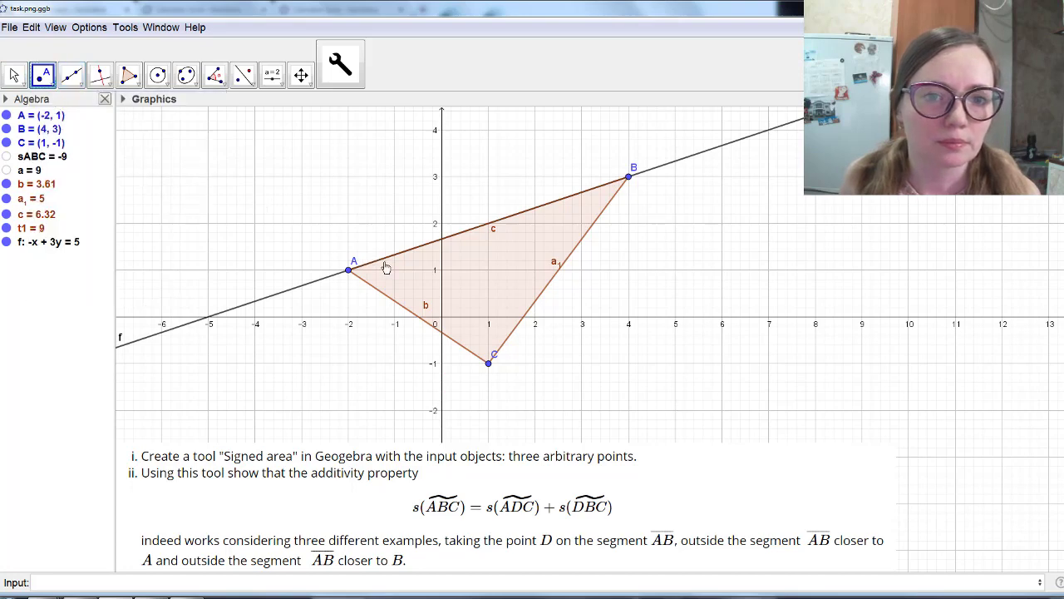
pyautogui.click(473, 230)
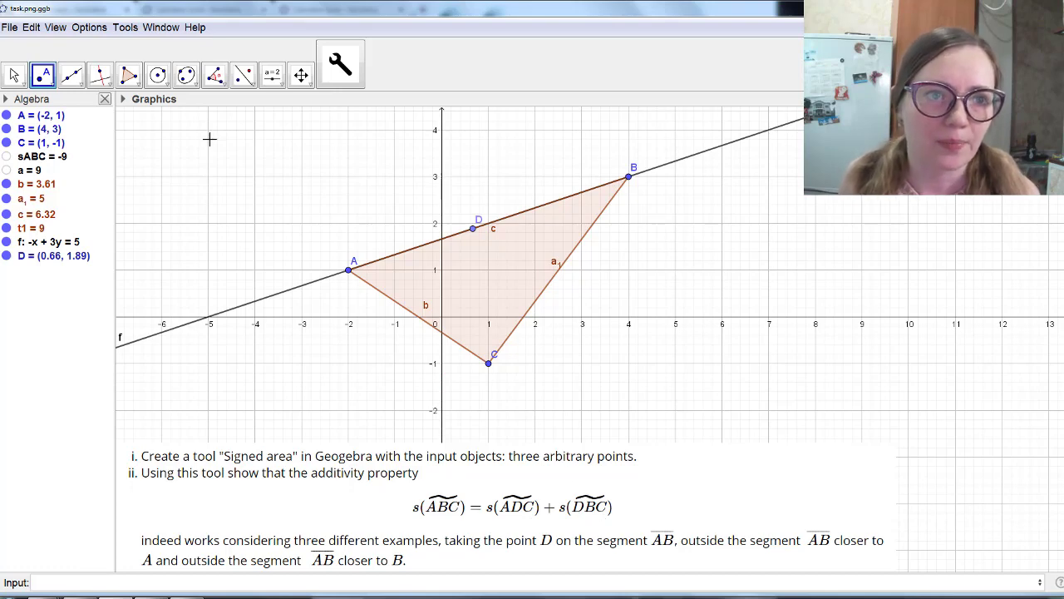
# Compute the signed area of points A, D, C with the SignedArea tool and rename the resulting number sADC
pyautogui.click(337, 72)
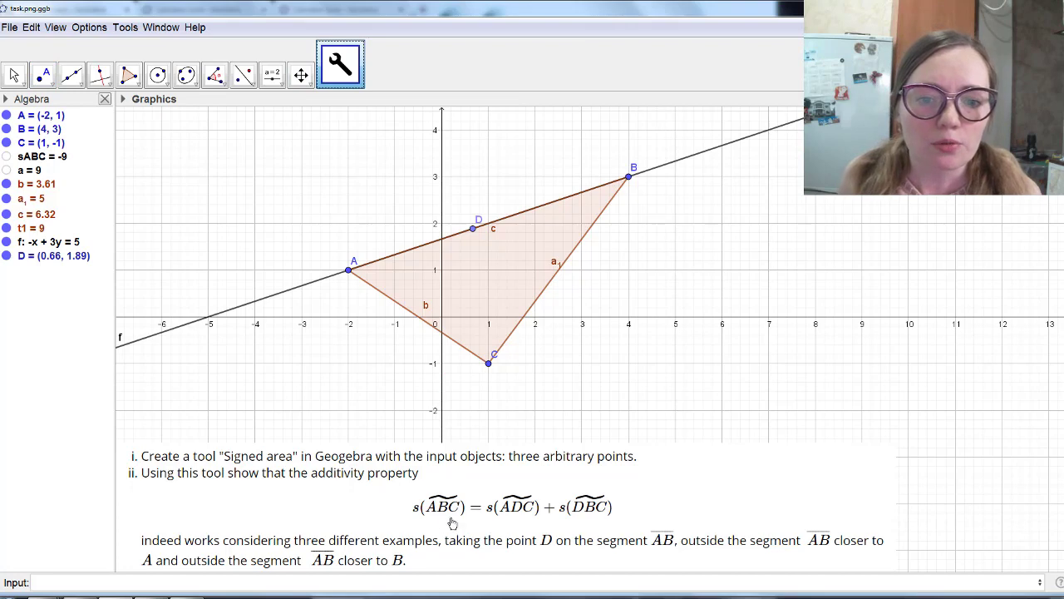
pyautogui.click(350, 273)
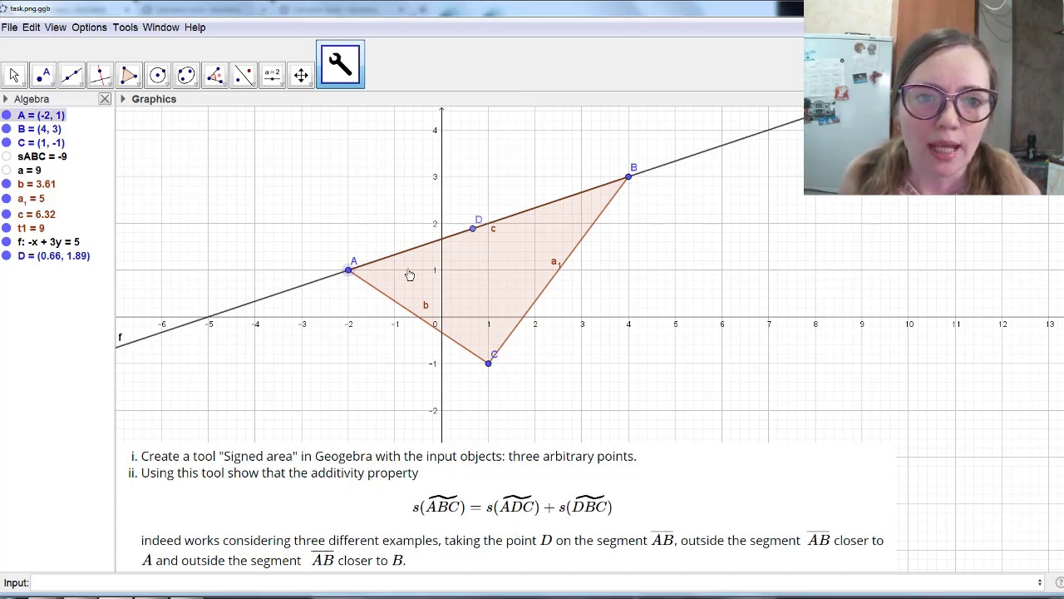
pyautogui.click(474, 229)
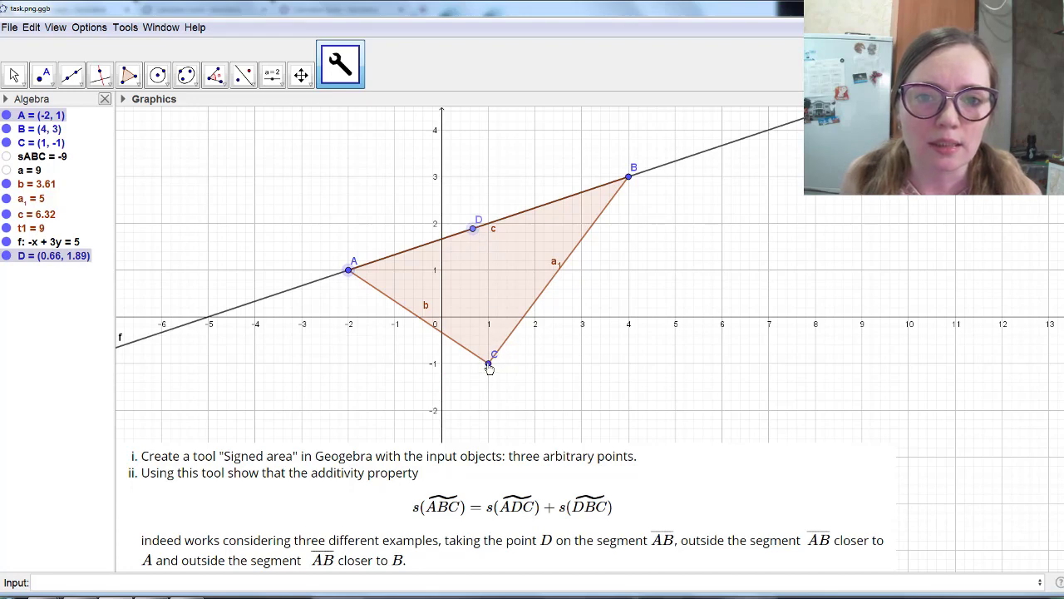
pyautogui.click(489, 366)
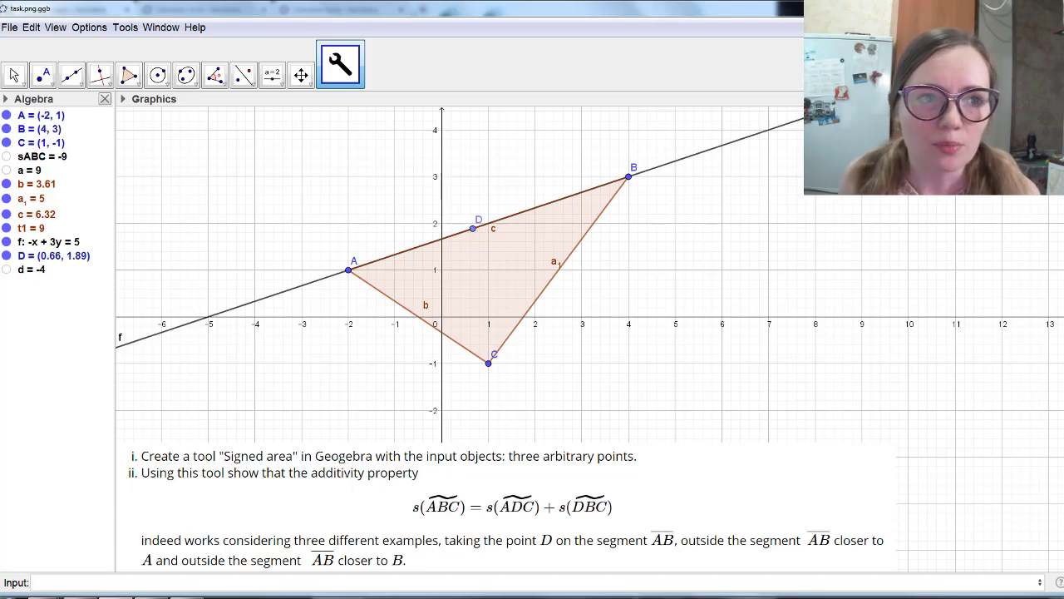
pyautogui.click(14, 74)
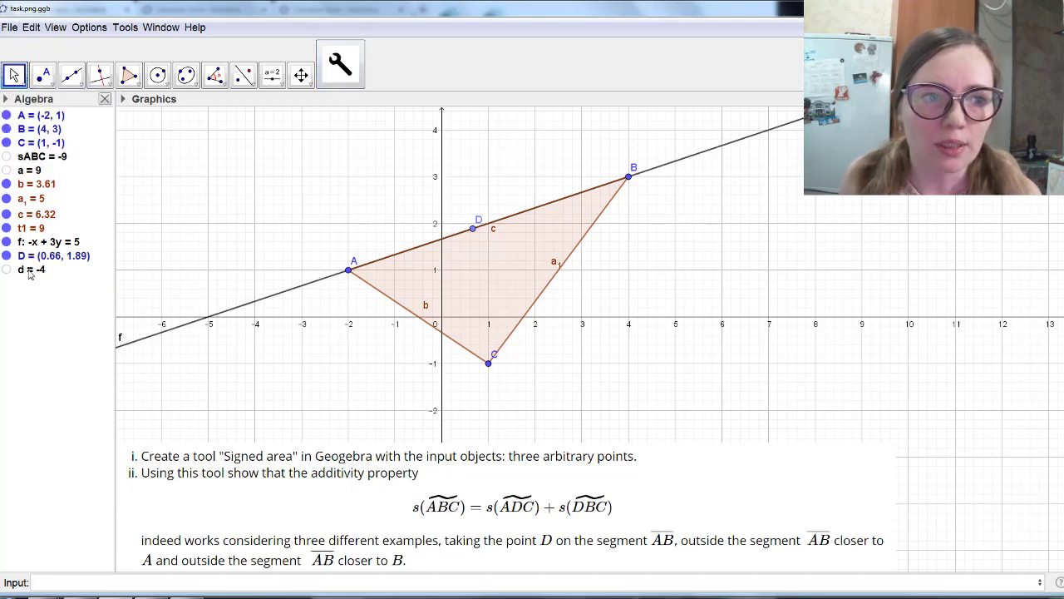
pyautogui.rightClick(29, 271)
pyautogui.click(90, 309)
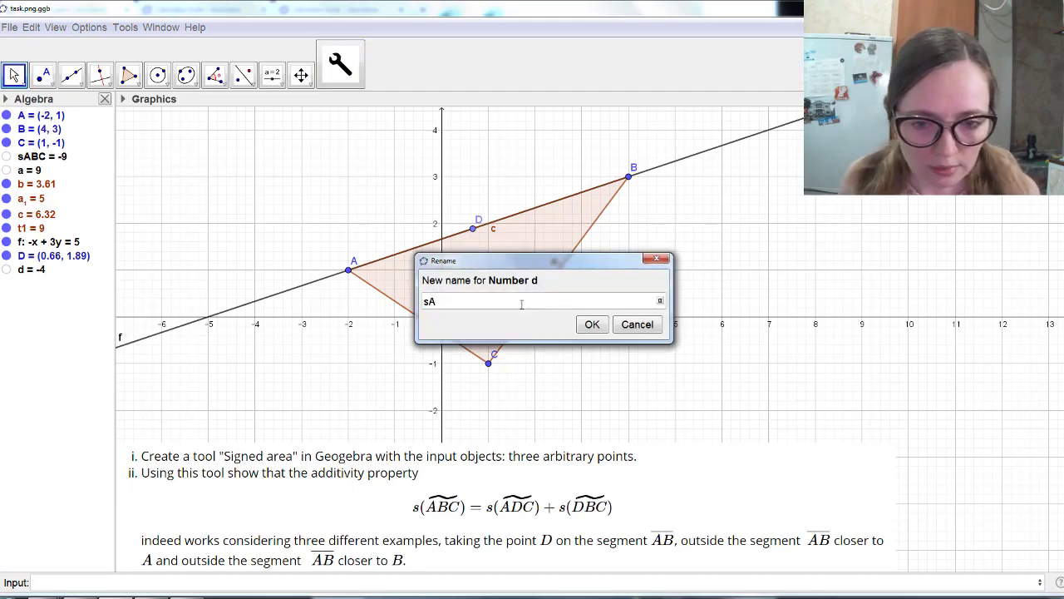
pyautogui.click(592, 324)
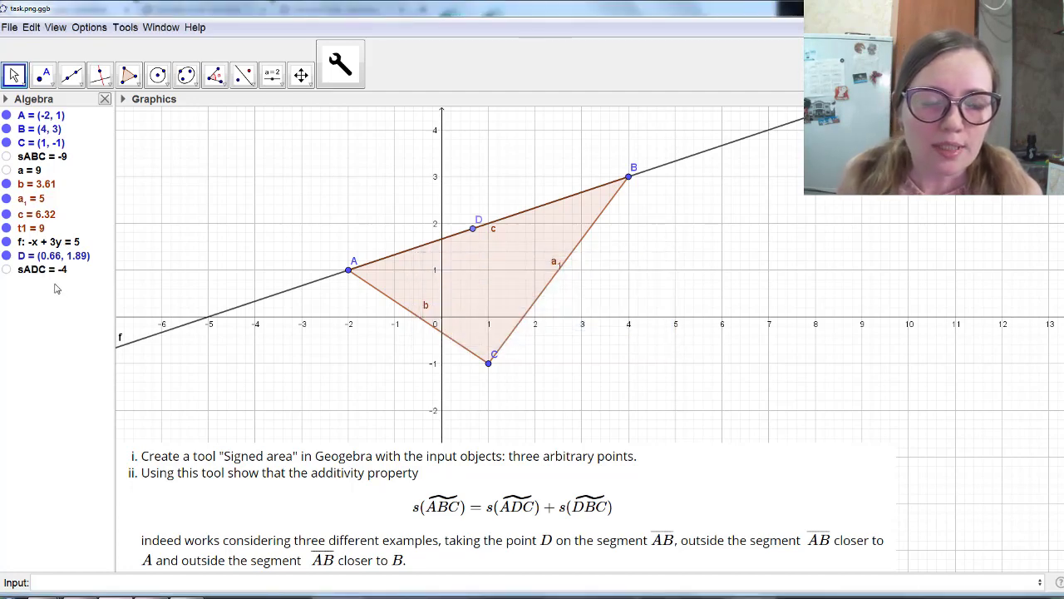
# Compute the signed area of points D, B, C, in that order, with the custom SignedArea tool
pyautogui.click(341, 79)
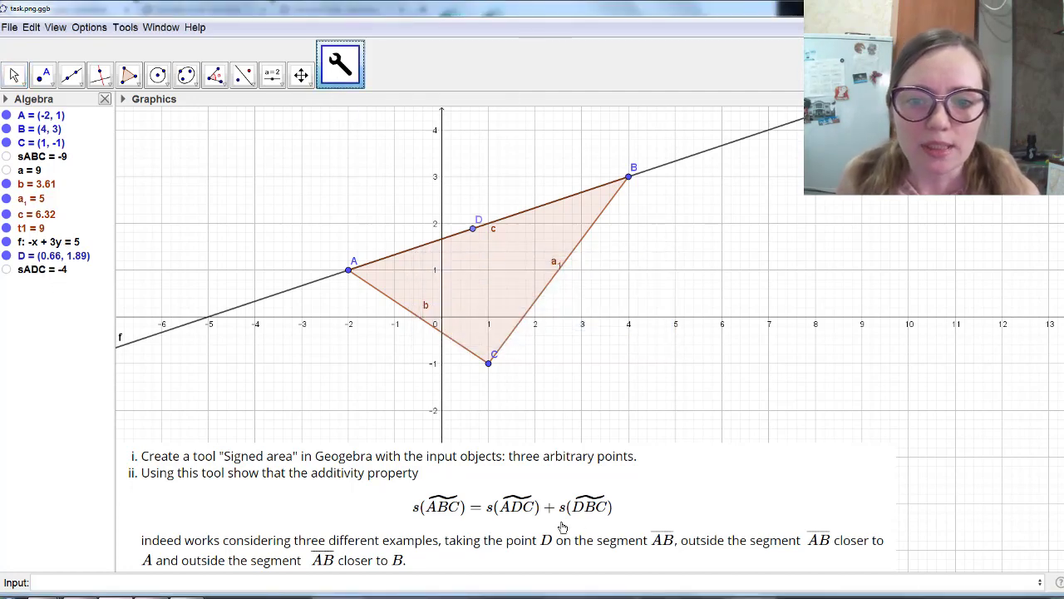
pyautogui.click(474, 229)
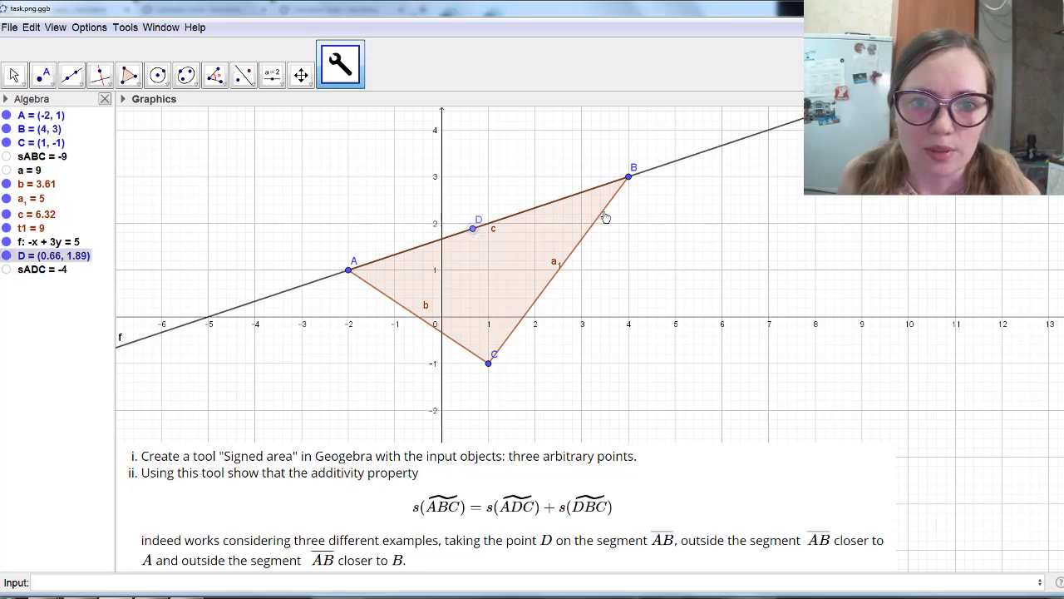
pyautogui.click(630, 181)
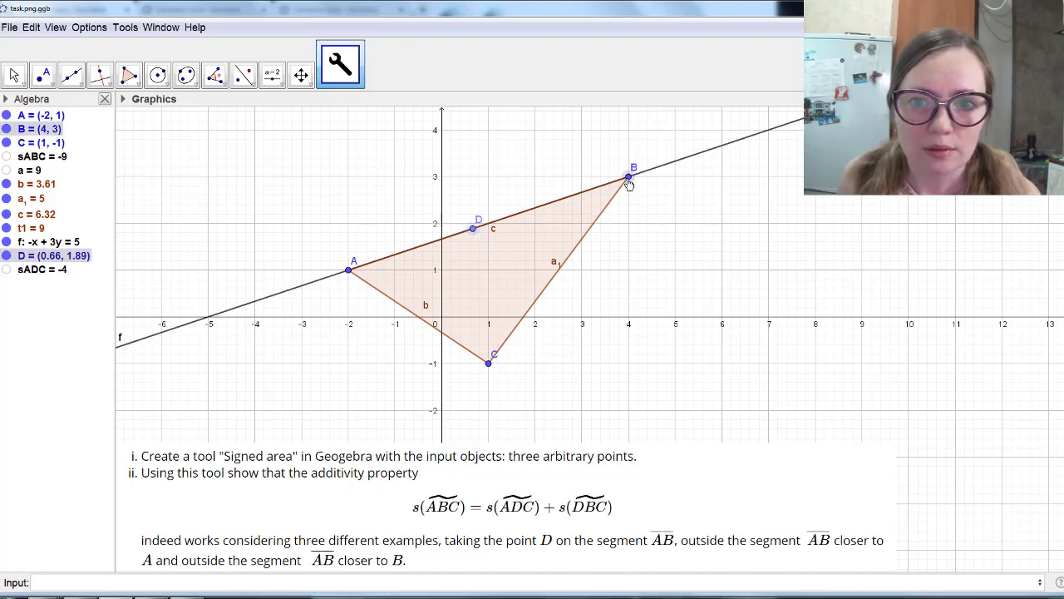
pyautogui.click(489, 362)
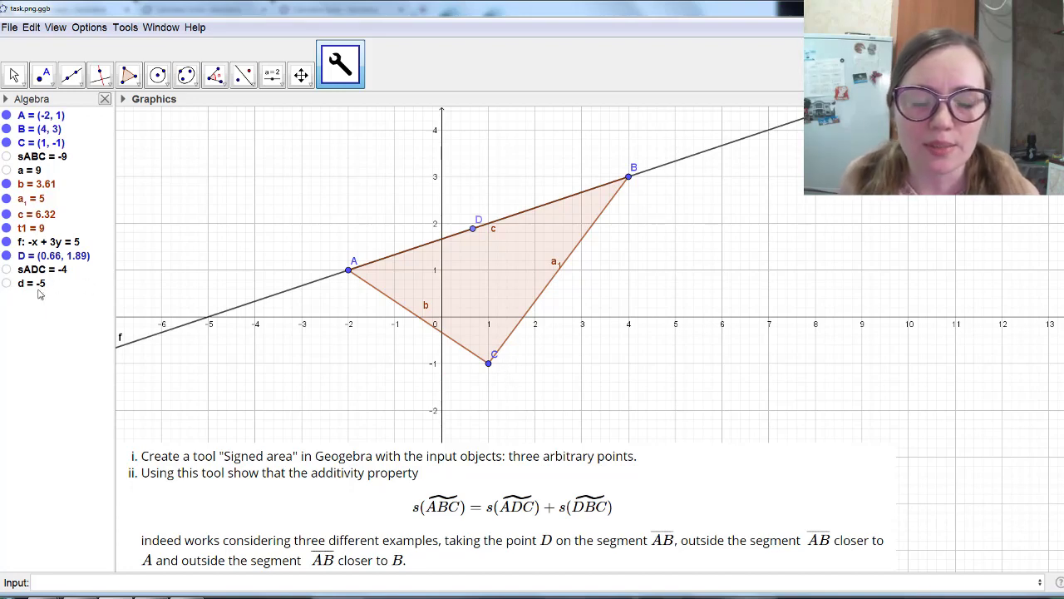
# Rename the signed-area number of points D, B, C as sDBC
pyautogui.click(13, 75)
pyautogui.click(42, 284)
pyautogui.rightClick(43, 284)
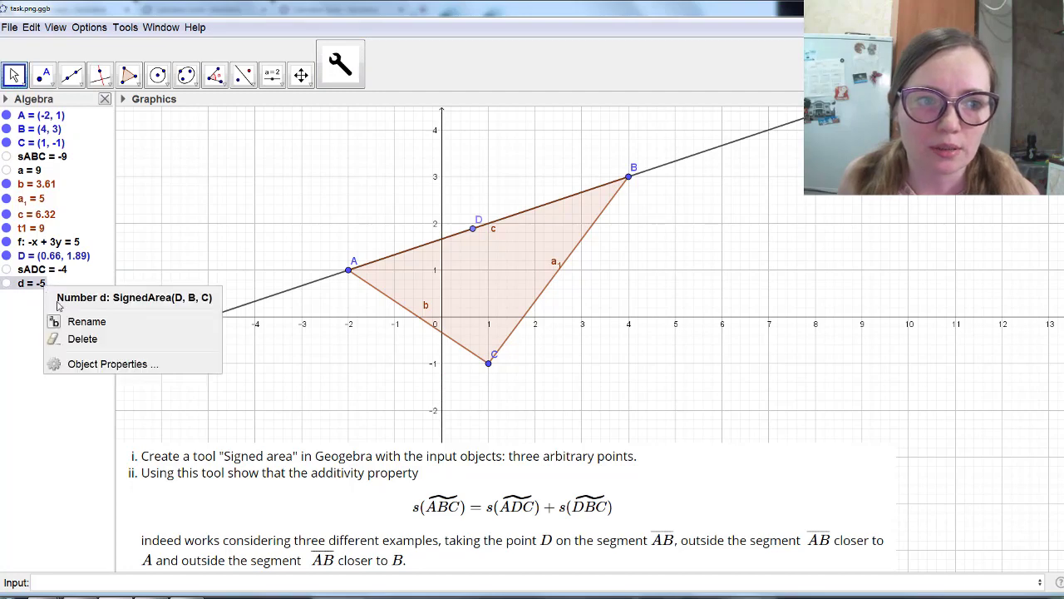
pyautogui.click(73, 324)
pyautogui.write('s')
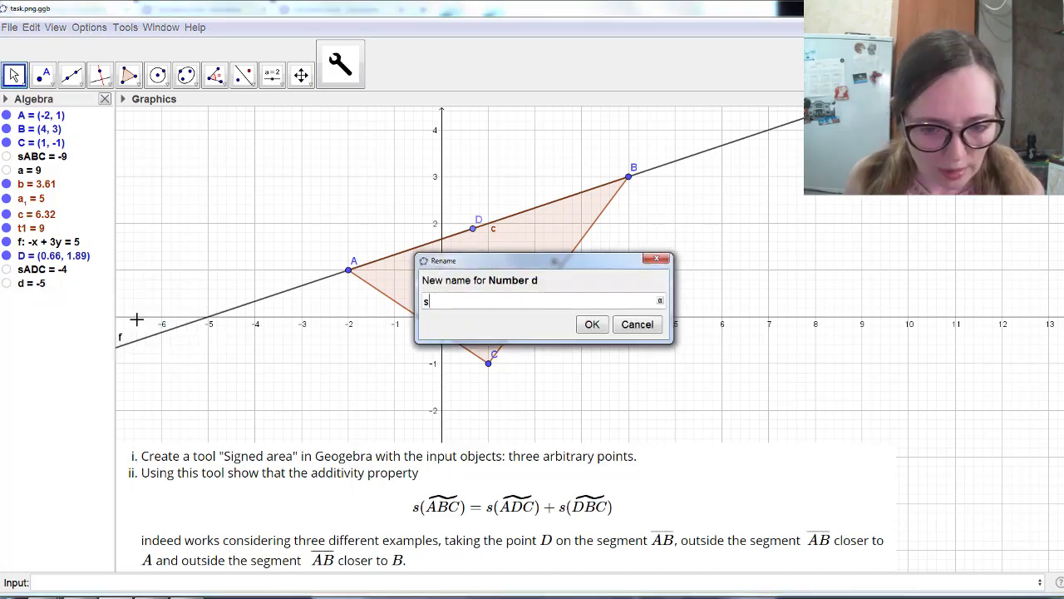
pyautogui.write('DBC')
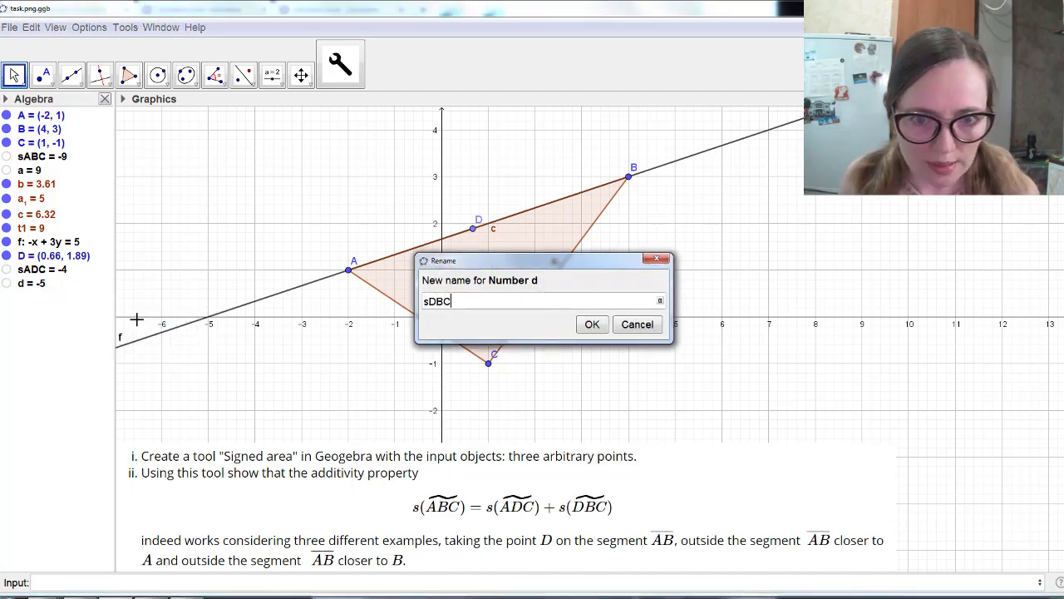
pyautogui.click(597, 329)
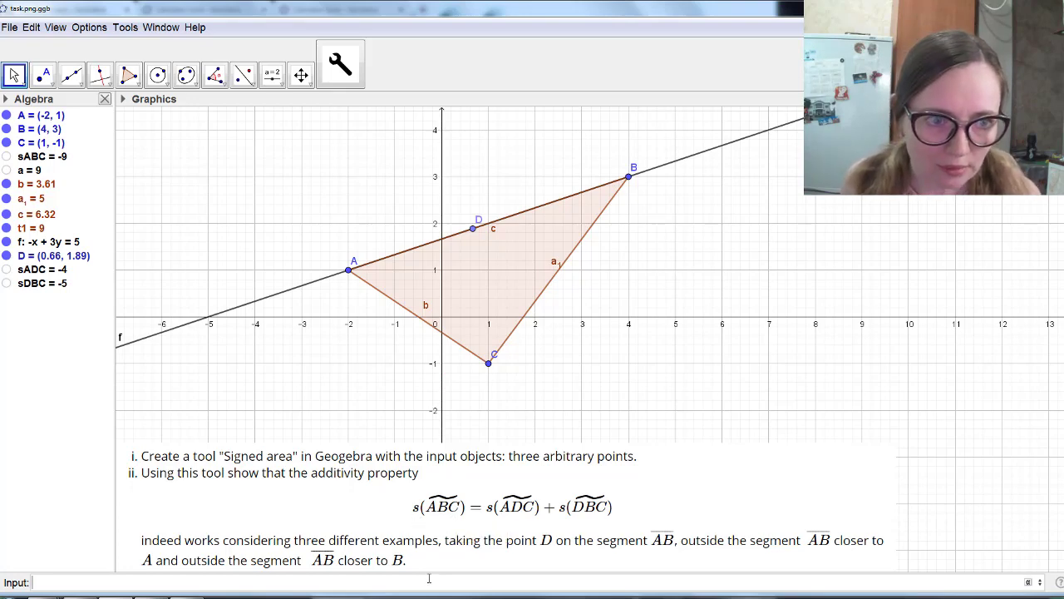
# Define a new number sRHS=sADC+sDBC for the sum of the two partial signed areas
pyautogui.click(429, 578)
pyautogui.write('s')
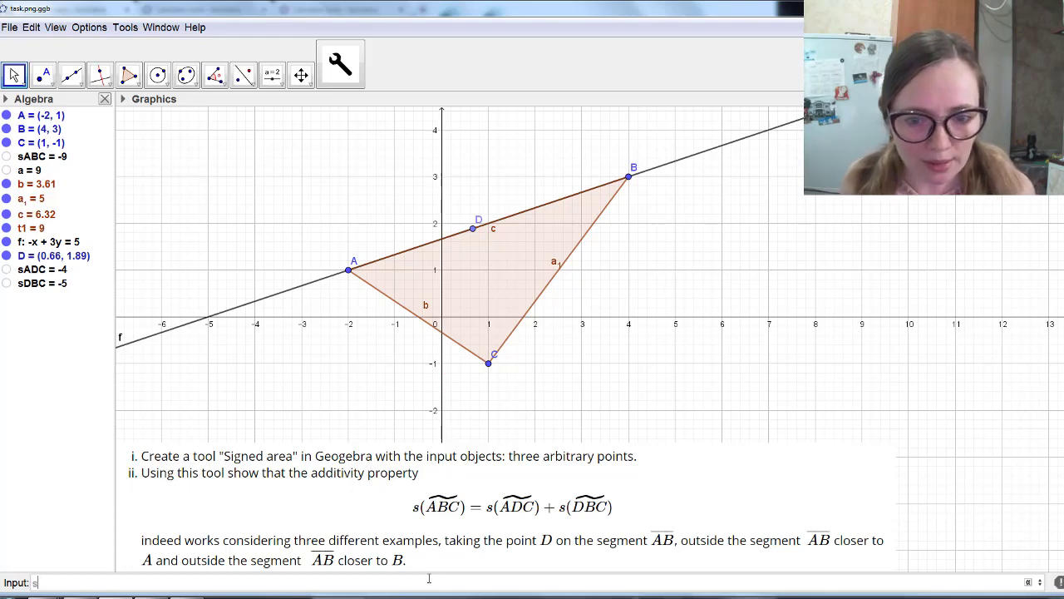
pyautogui.write('RH')
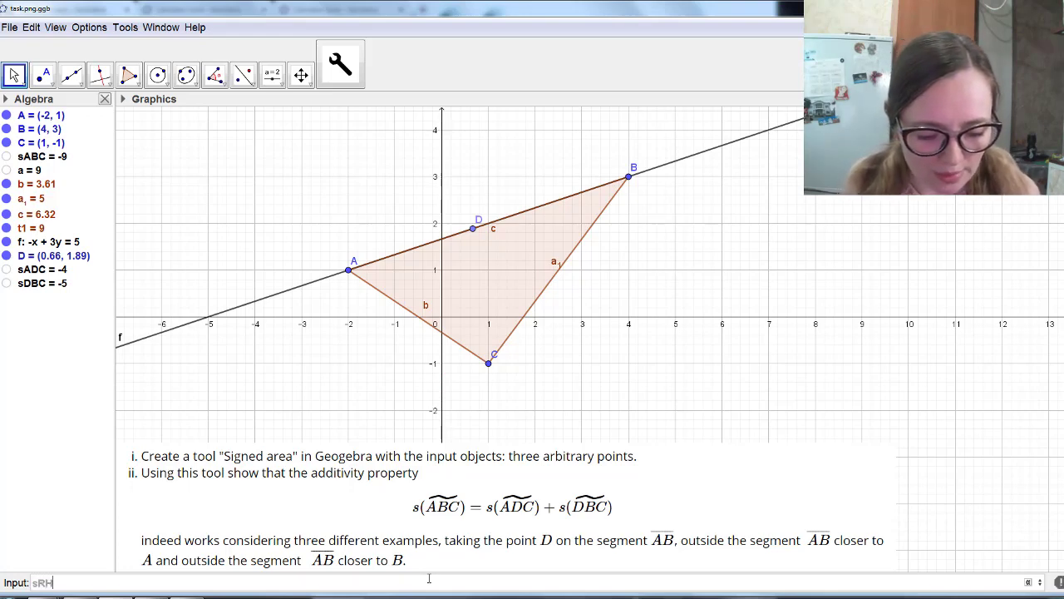
pyautogui.write('S=sA')
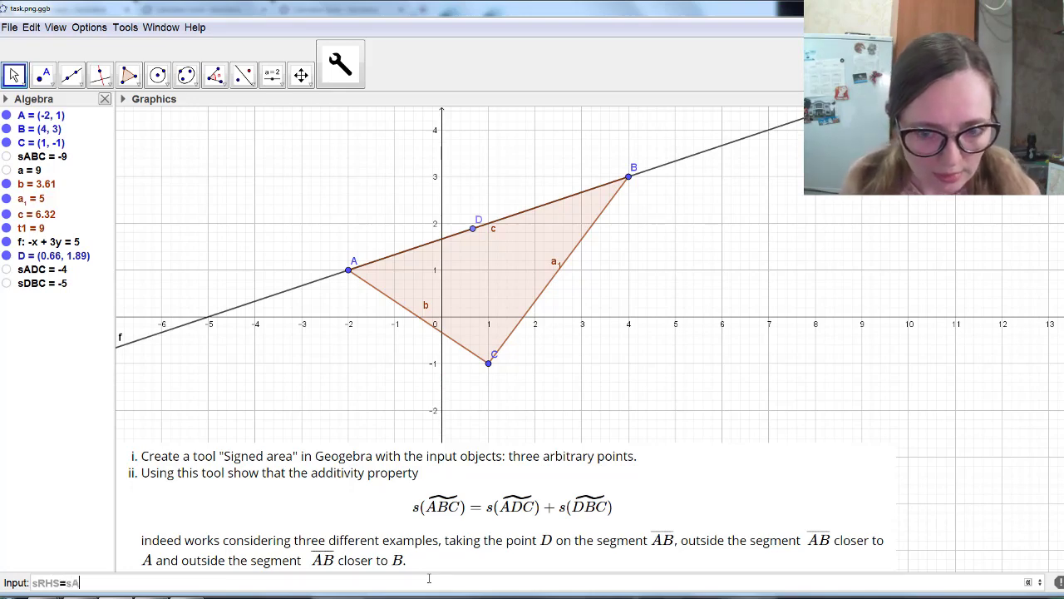
pyautogui.write('DC+')
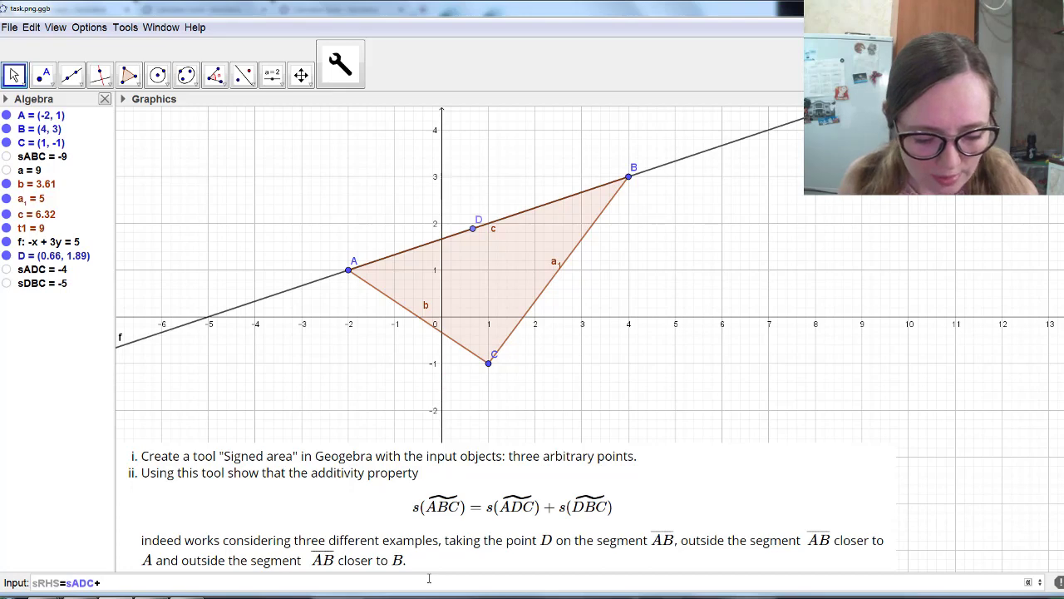
pyautogui.write('sDBC')
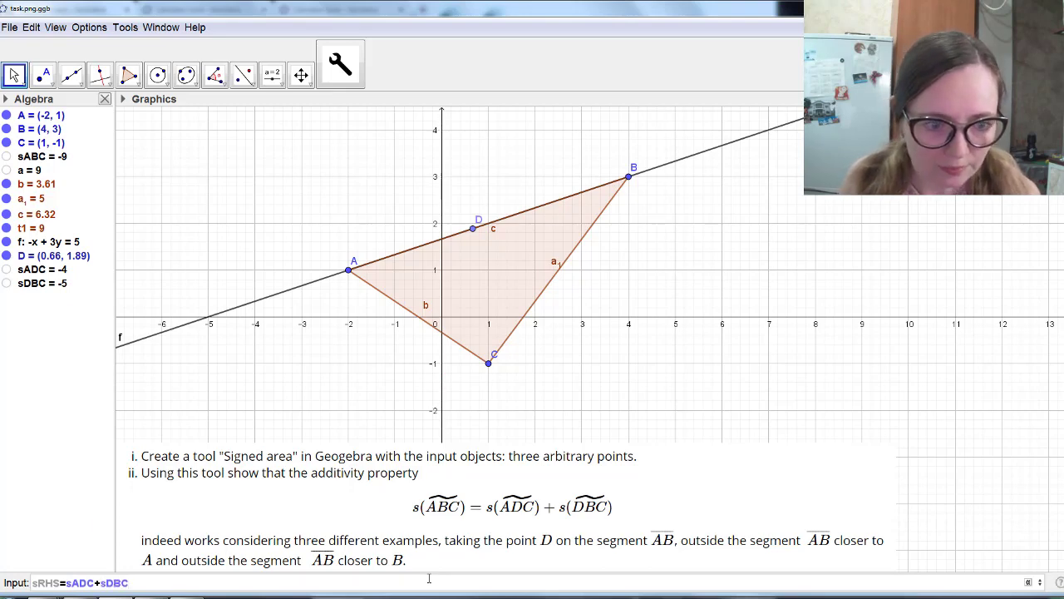
pyautogui.press('Return')
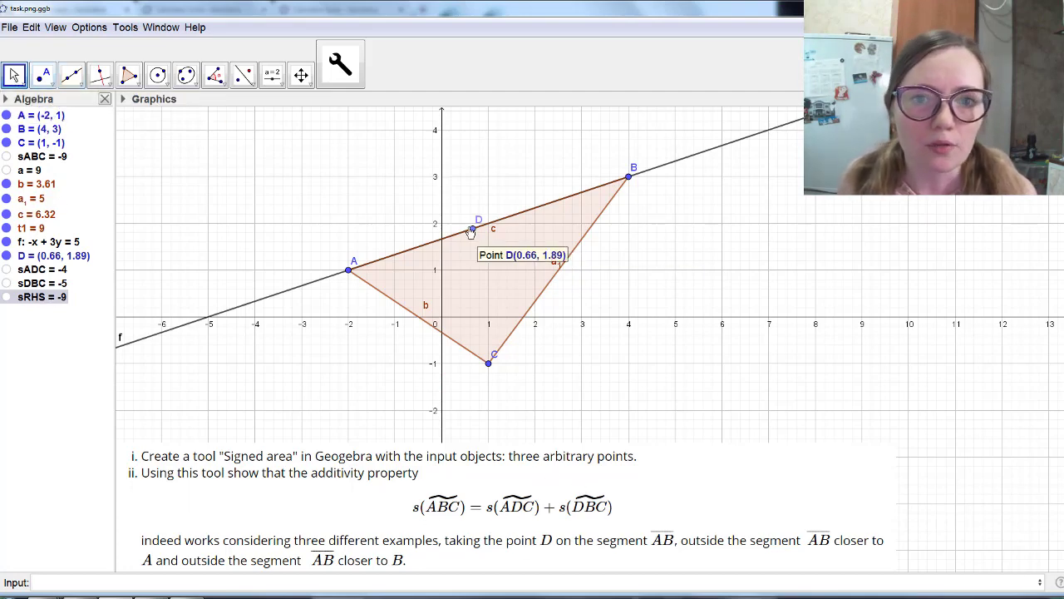
# Move point D along line AB within the segment, past A to about (-4.08, 0.31), and past B to about (6.61, 3.87)
pyautogui.moveTo(474, 236); pyautogui.dragTo(441, 256)
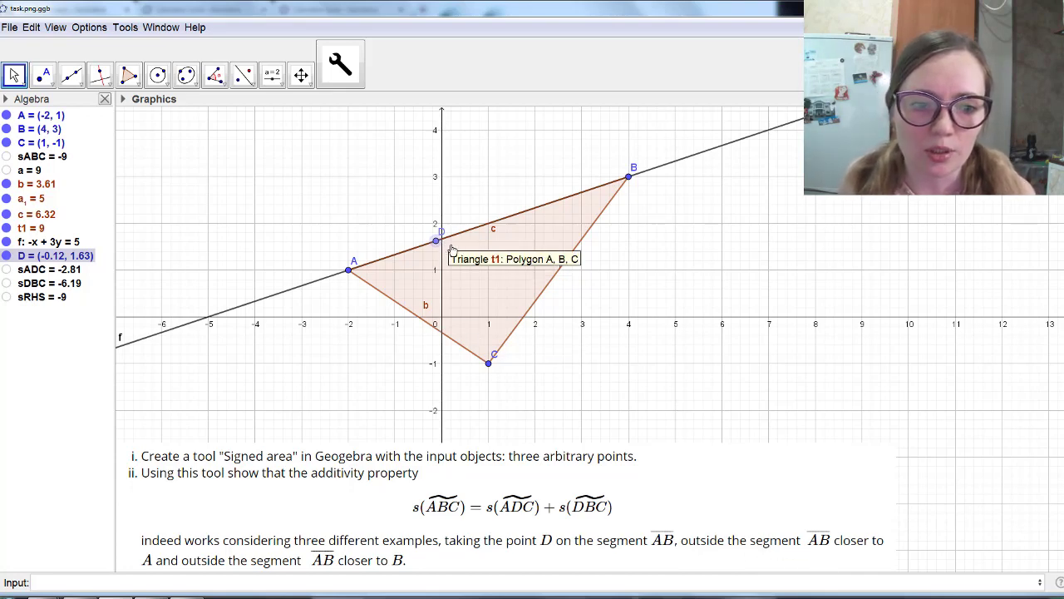
pyautogui.moveTo(434, 242); pyautogui.dragTo(472, 228)
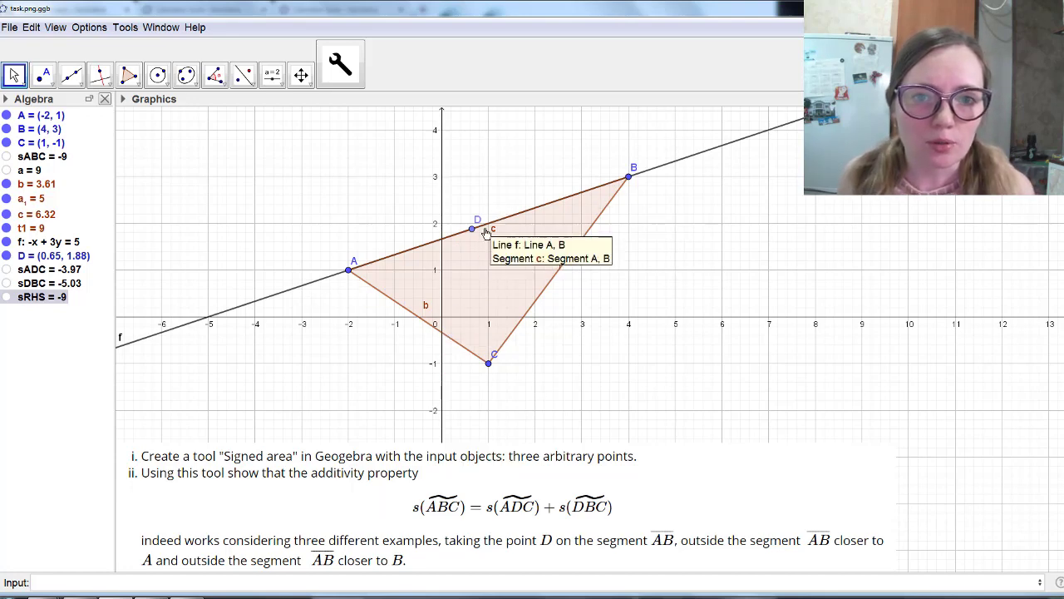
pyautogui.moveTo(474, 235); pyautogui.dragTo(252, 301)
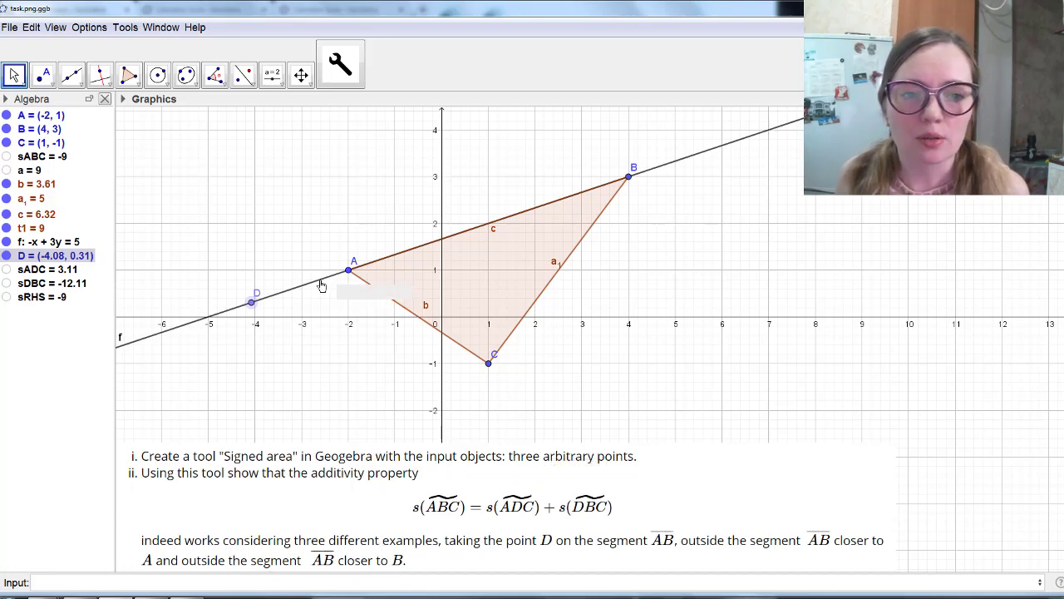
pyautogui.moveTo(253, 301); pyautogui.dragTo(757, 139)
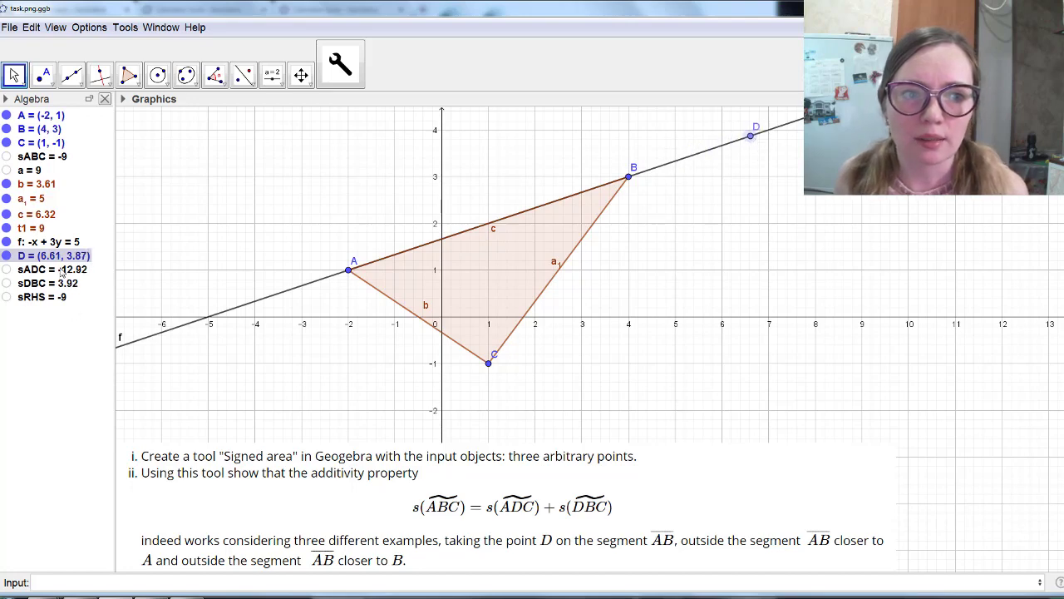